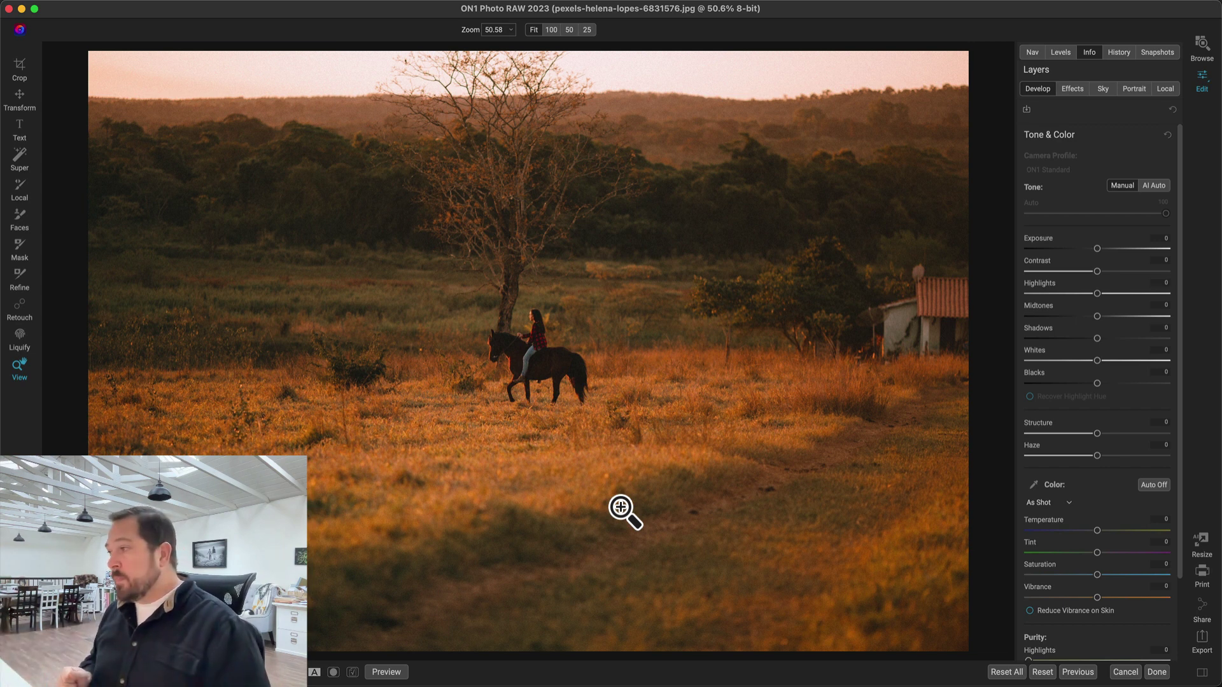
Select the horse and rider together with the Super Select AI tool
key(super+equal)
key(super+equal)
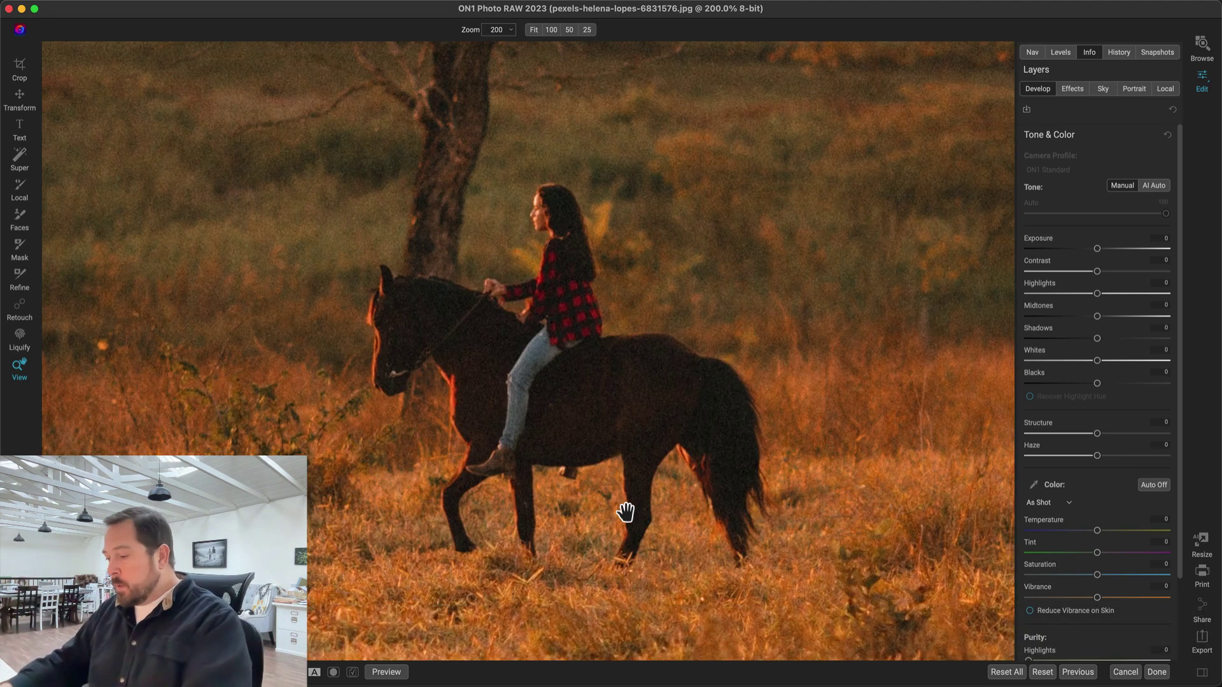
key(super+0)
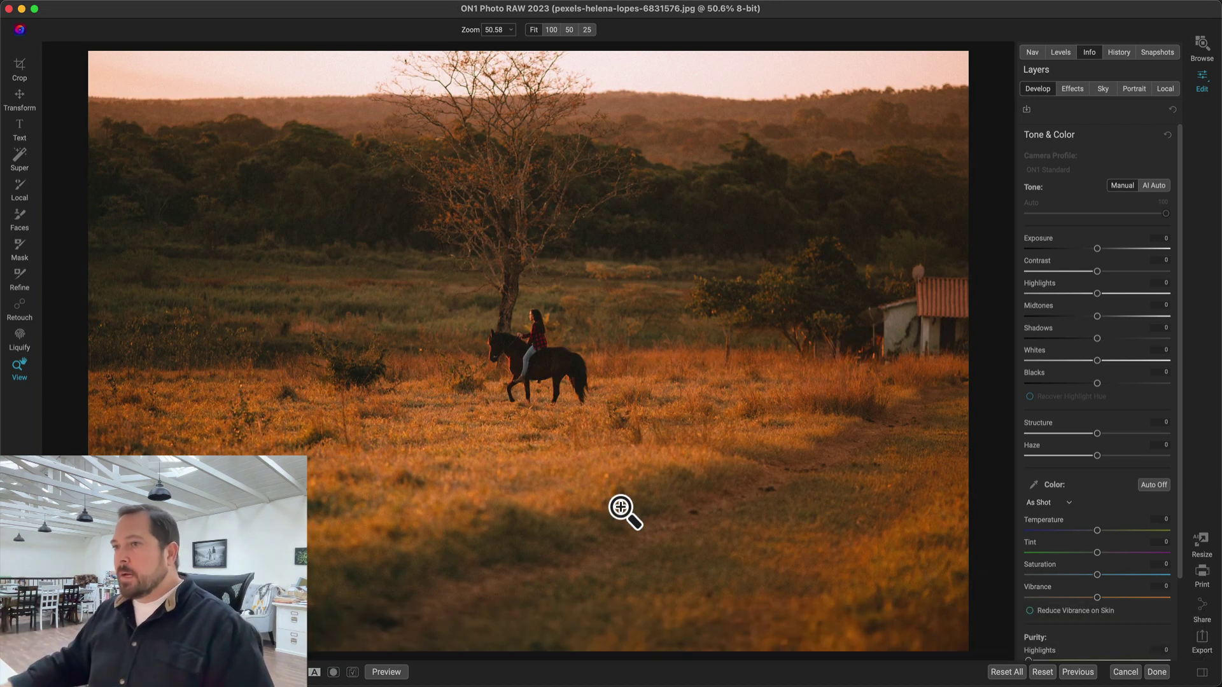
click(22, 150)
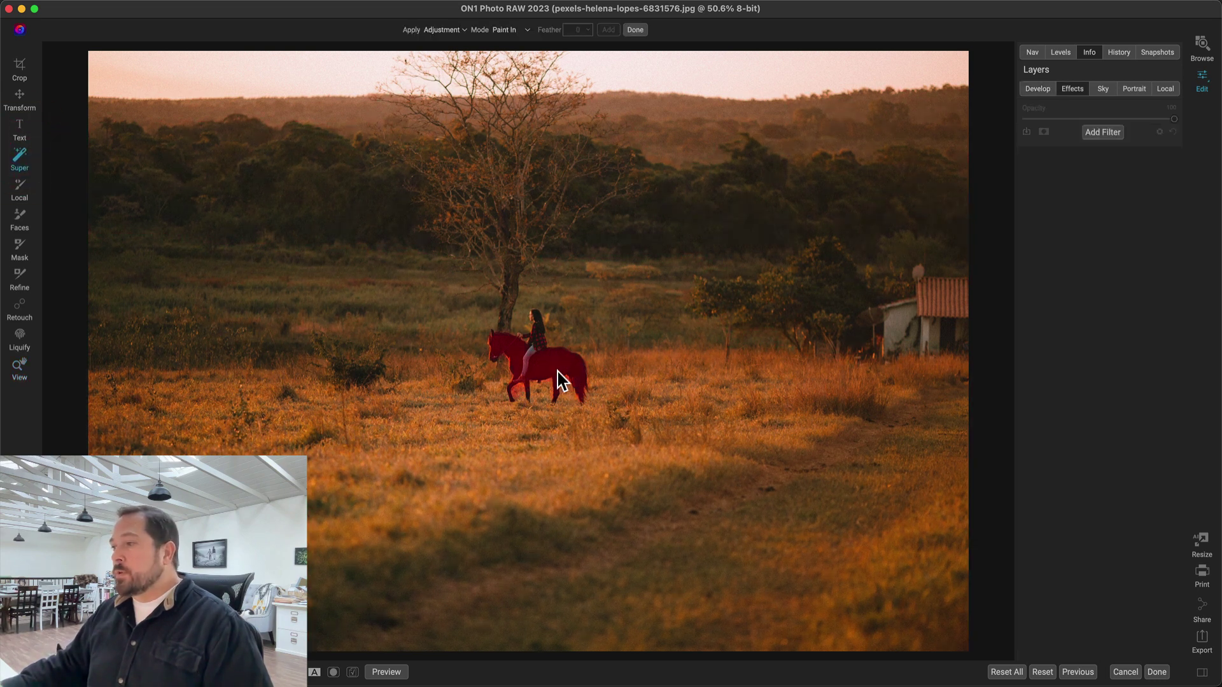
click(557, 372)
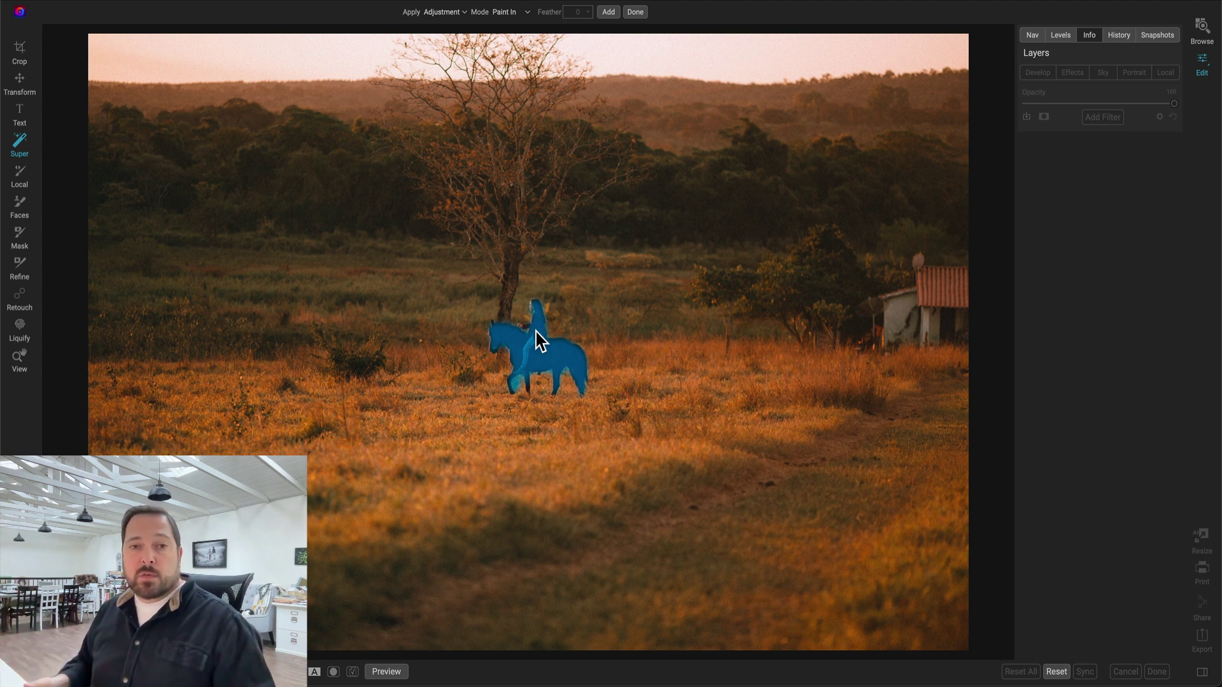
Leave full-screen mode and zoom in on the selected horse and rider
key(ctrl+super+f)
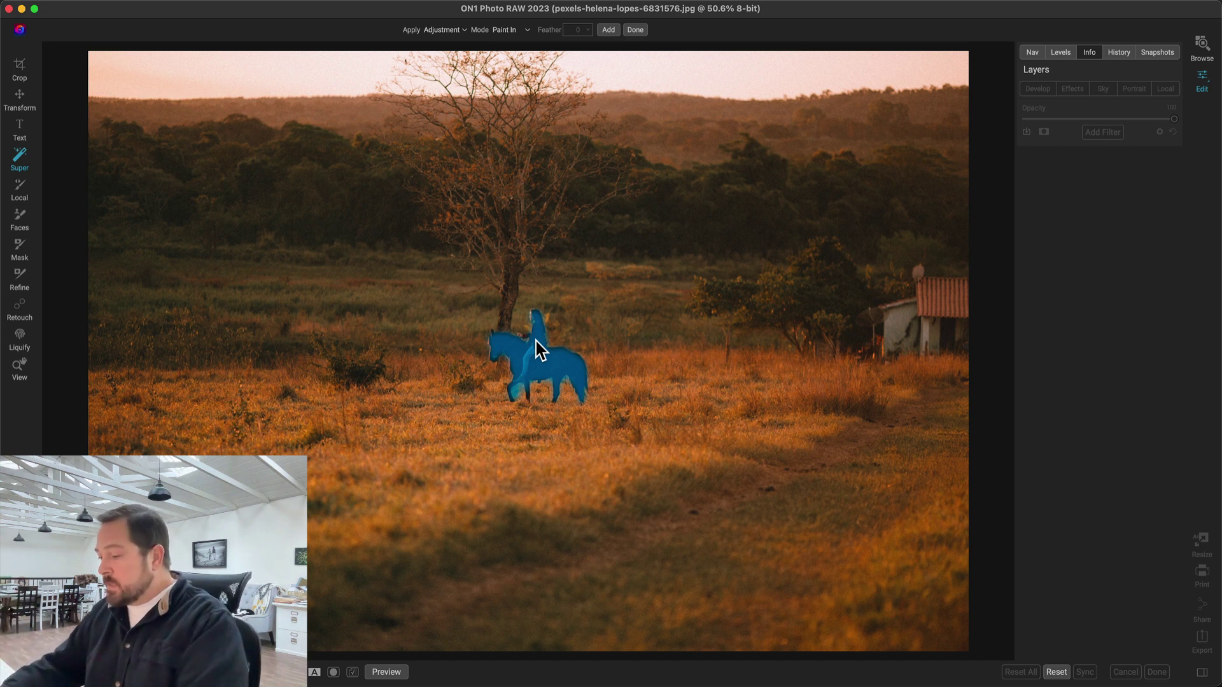
key(super)
key(super+equal)
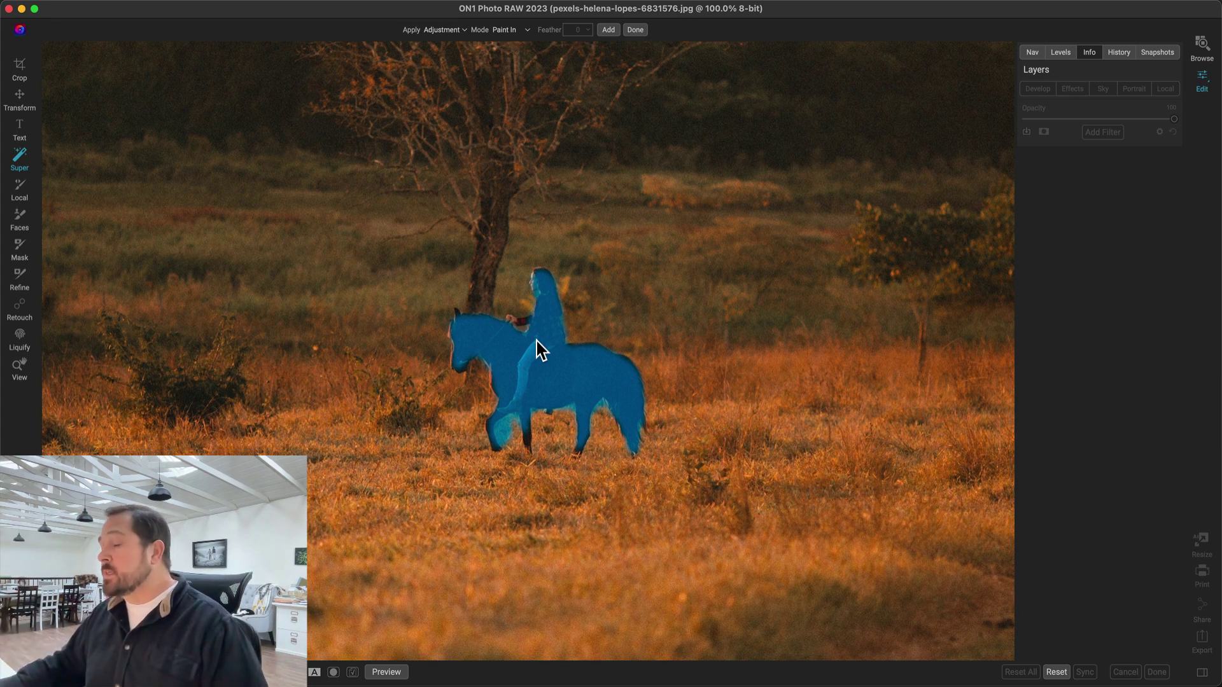
Apply an Exposure + adjustment to the horse and rider, setting Exposure to 0.8
right_click(536, 341)
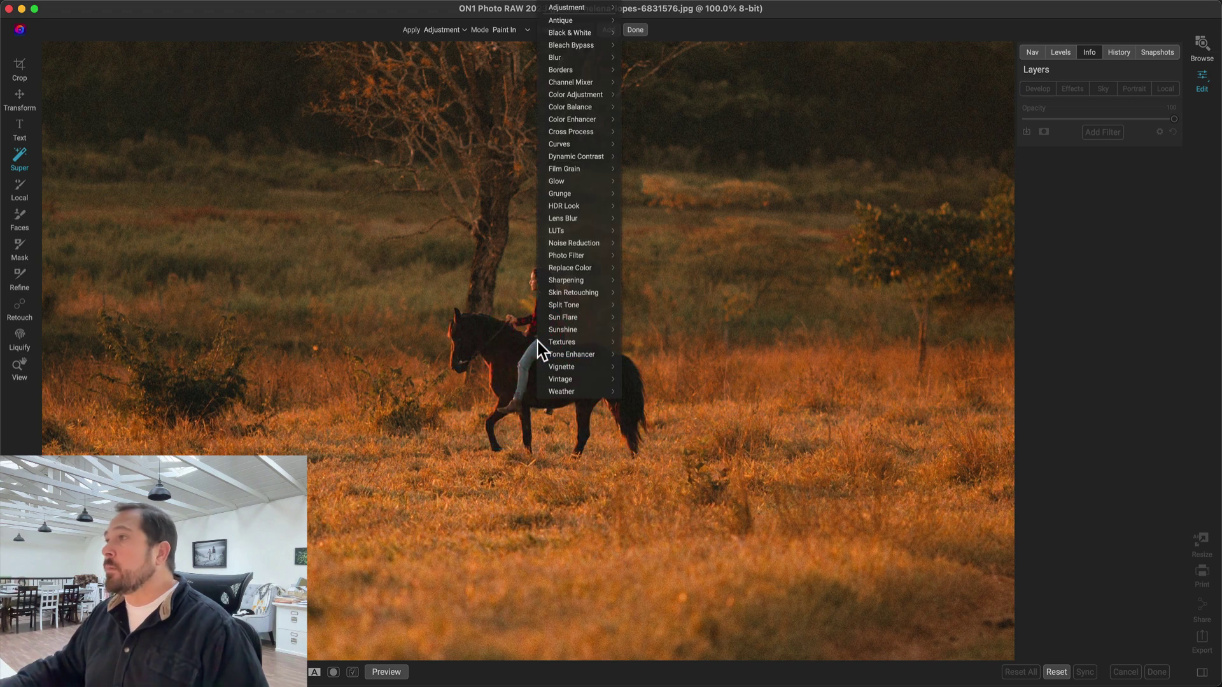
mouse_move(602, 8)
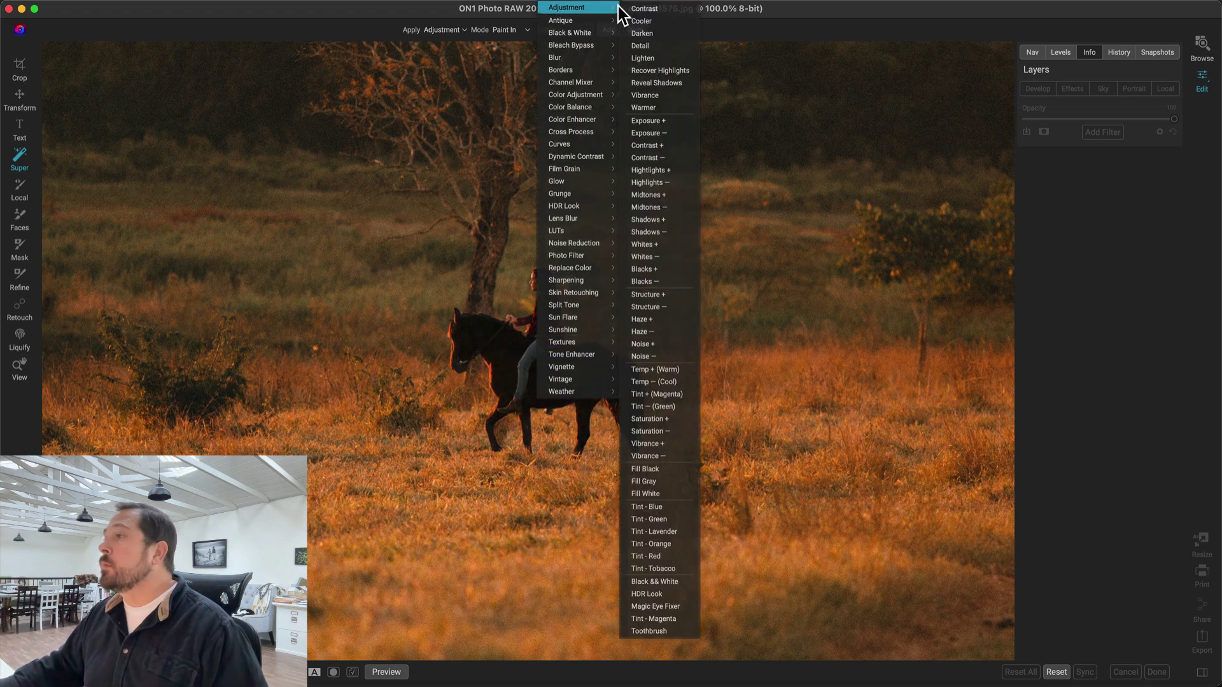
click(680, 124)
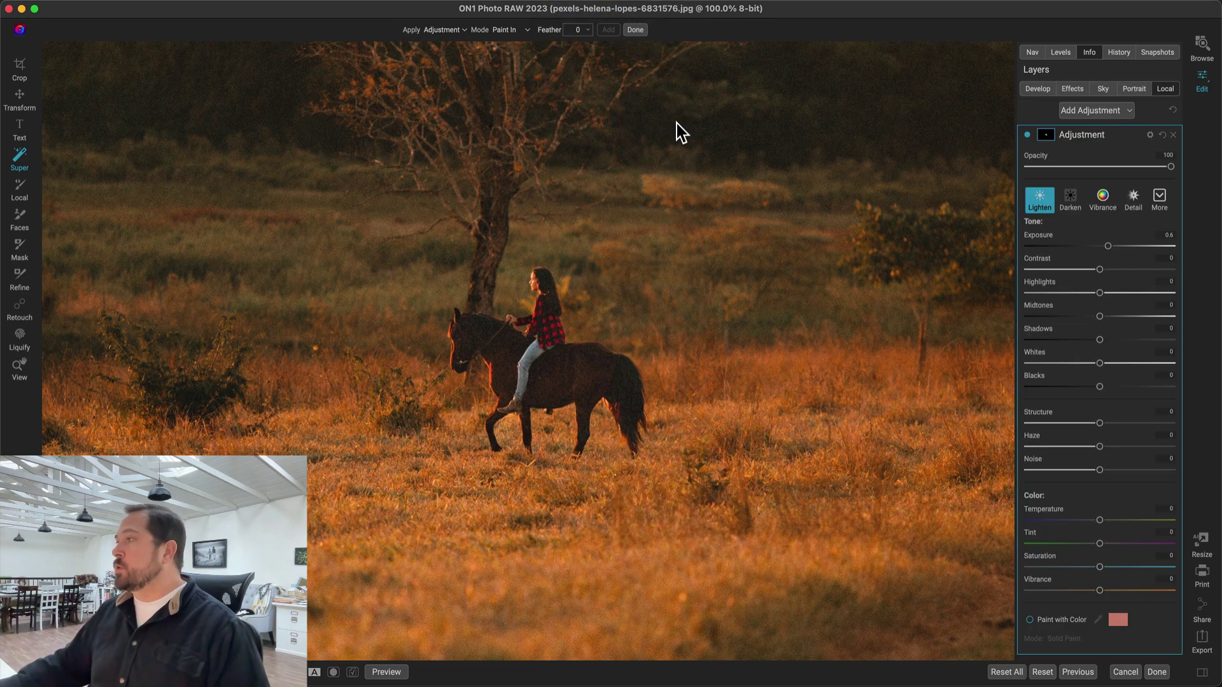
click(601, 155)
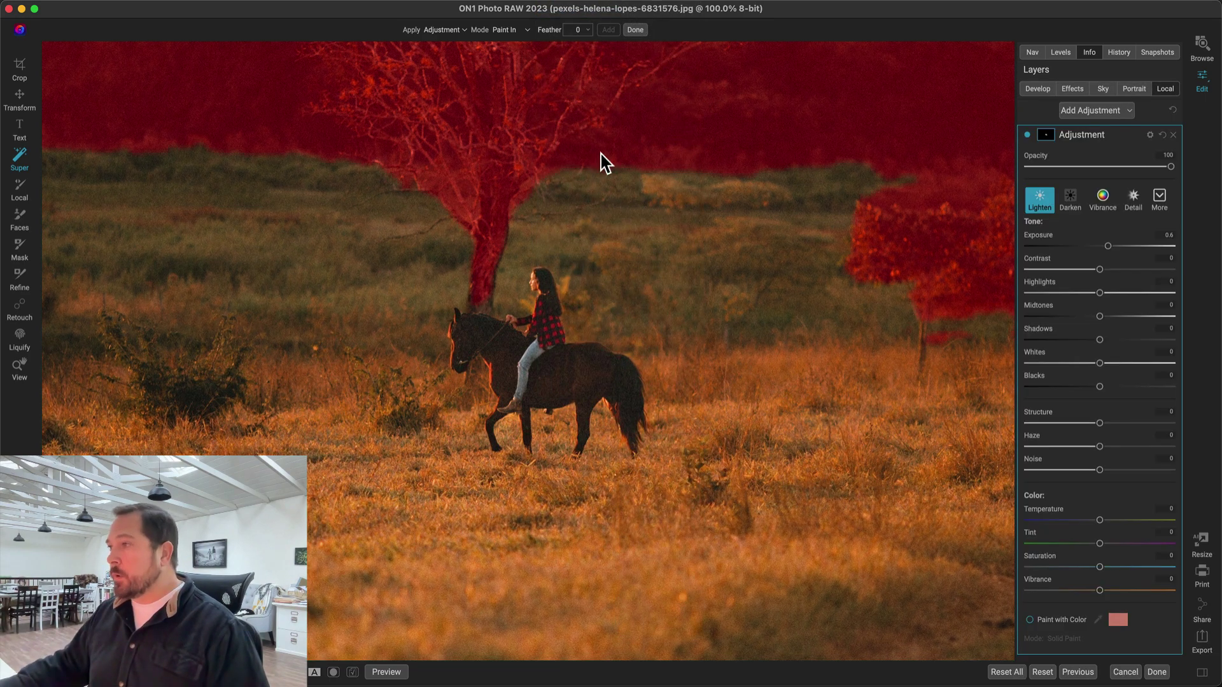
click(635, 30)
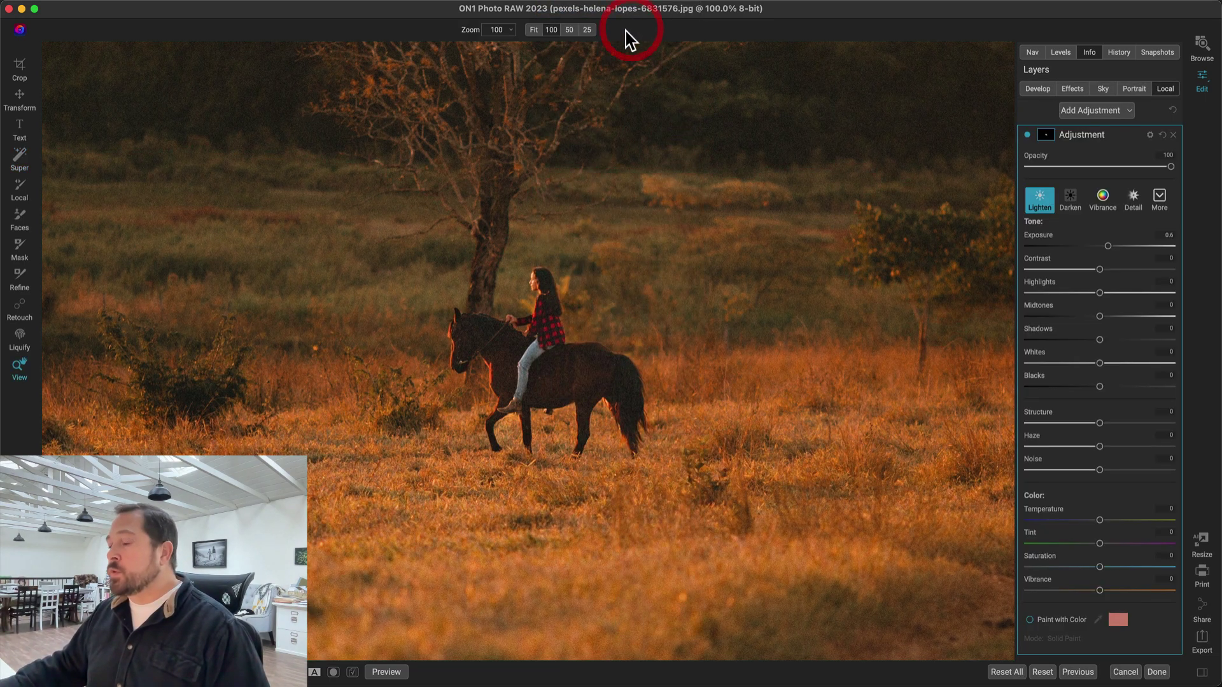
mouse_move(1101, 245)
mouse_down()
mouse_move(1112, 247)
mouse_move(1072, 245)
mouse_move(1112, 245)
mouse_up()
click(1111, 246)
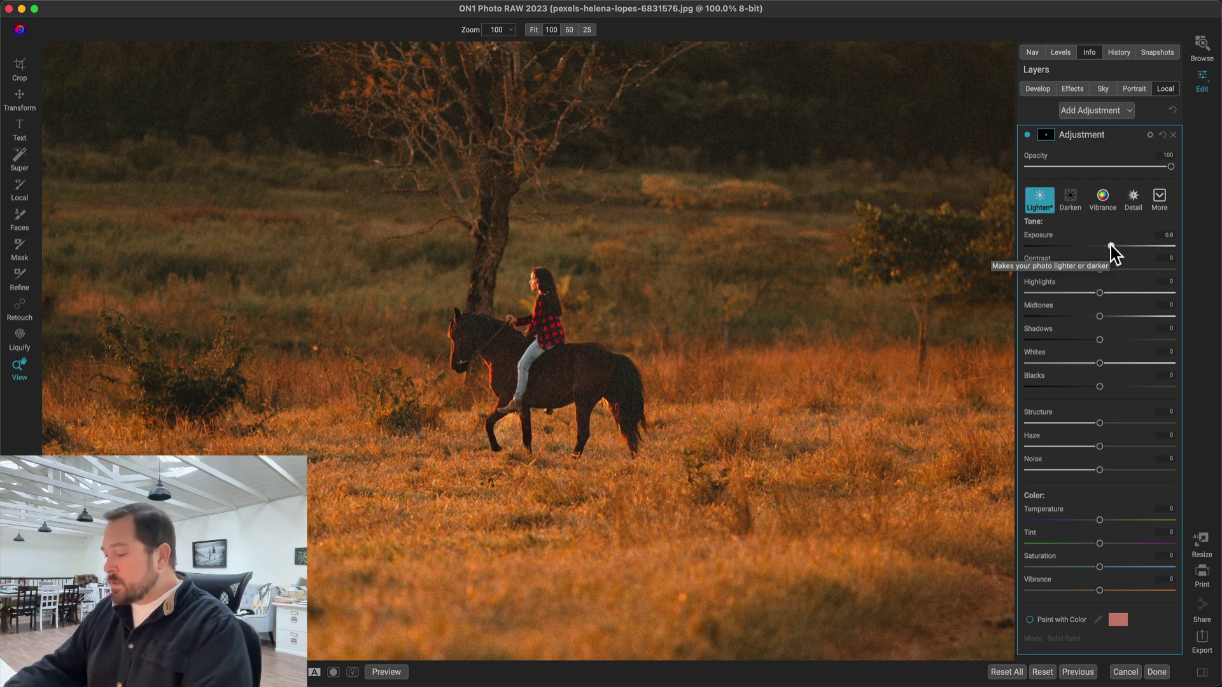
Show the mask overlay zoomed in and refine the hind-leg edge with a size-90 Refine brush
key(super+m)
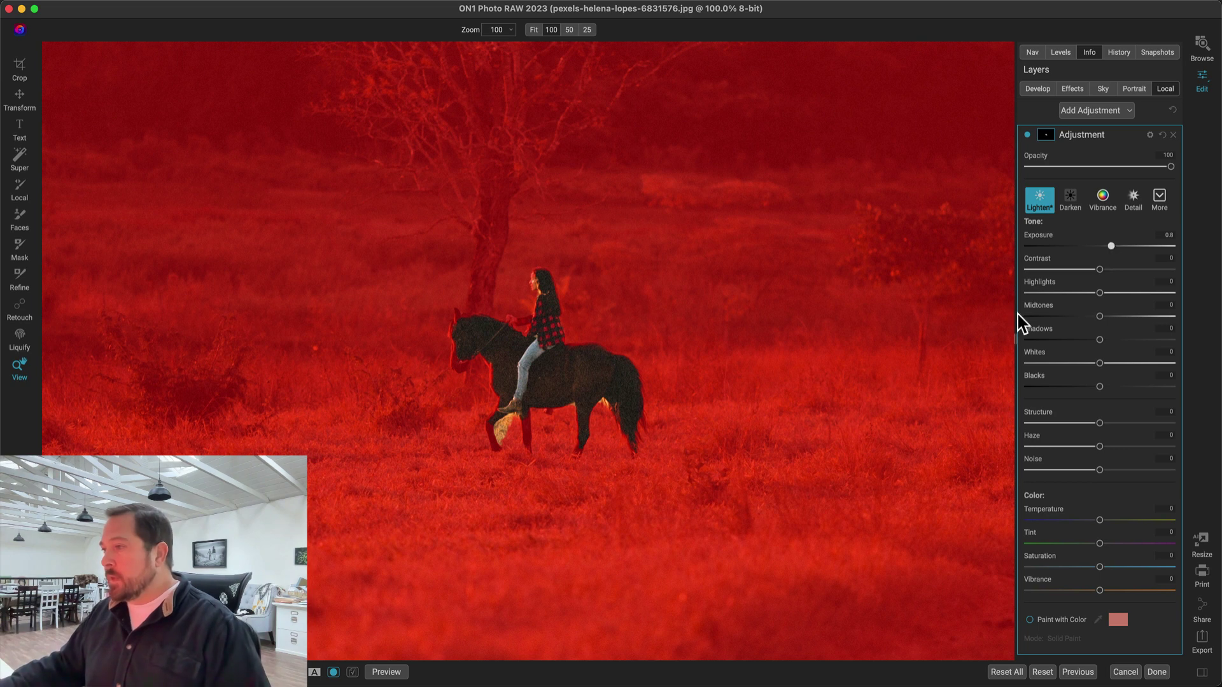
key(super+equal)
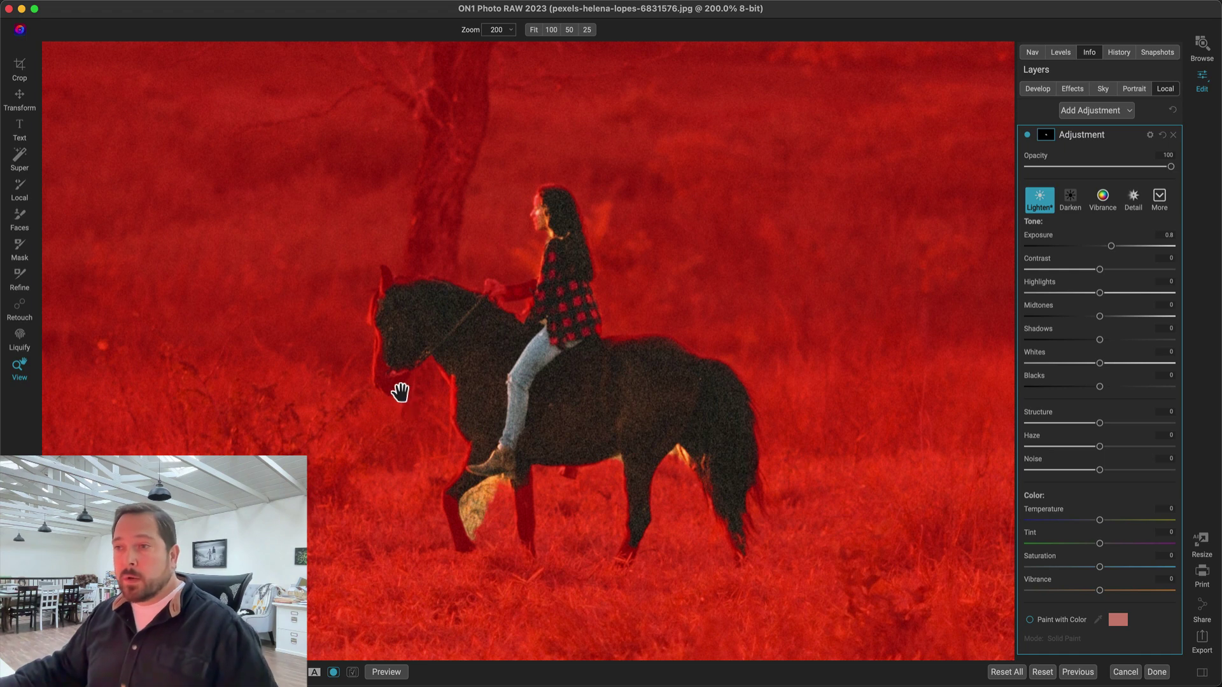
click(18, 274)
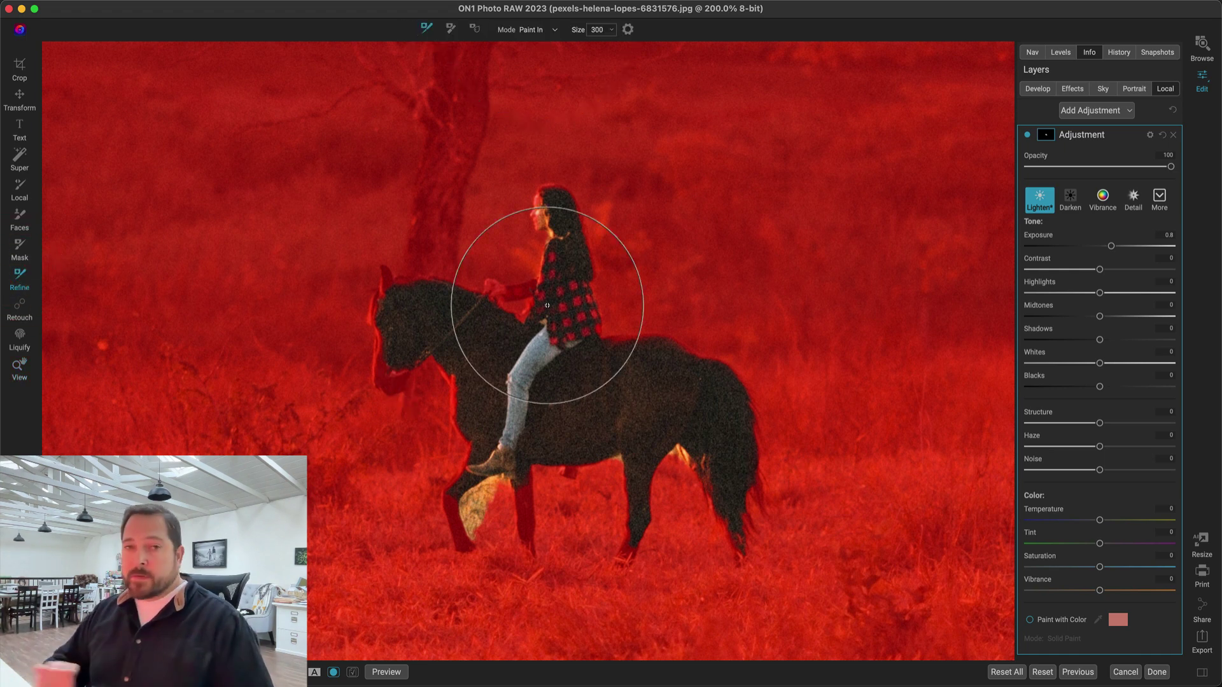
key(bracketleft)
key(bracketleft)
key(bracketleft)
key(bracketleft)
key(bracketleft)
key(bracketleft)
key(bracketleft)
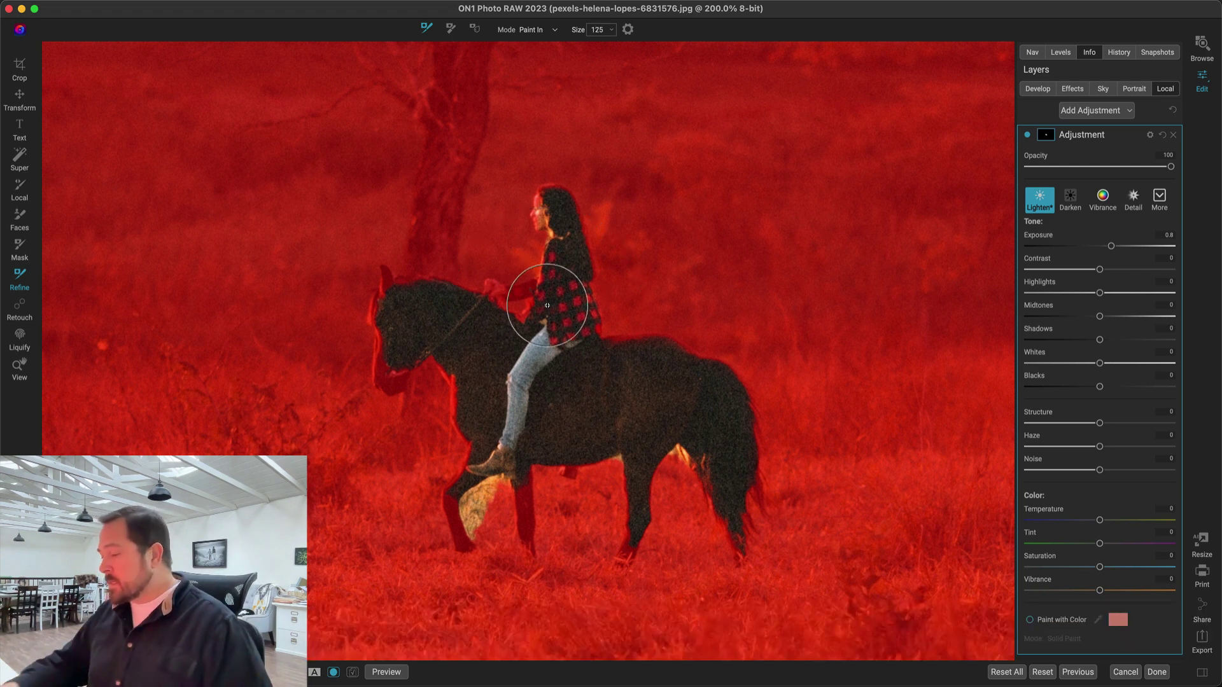
key(bracketleft)
key(bracketleft)
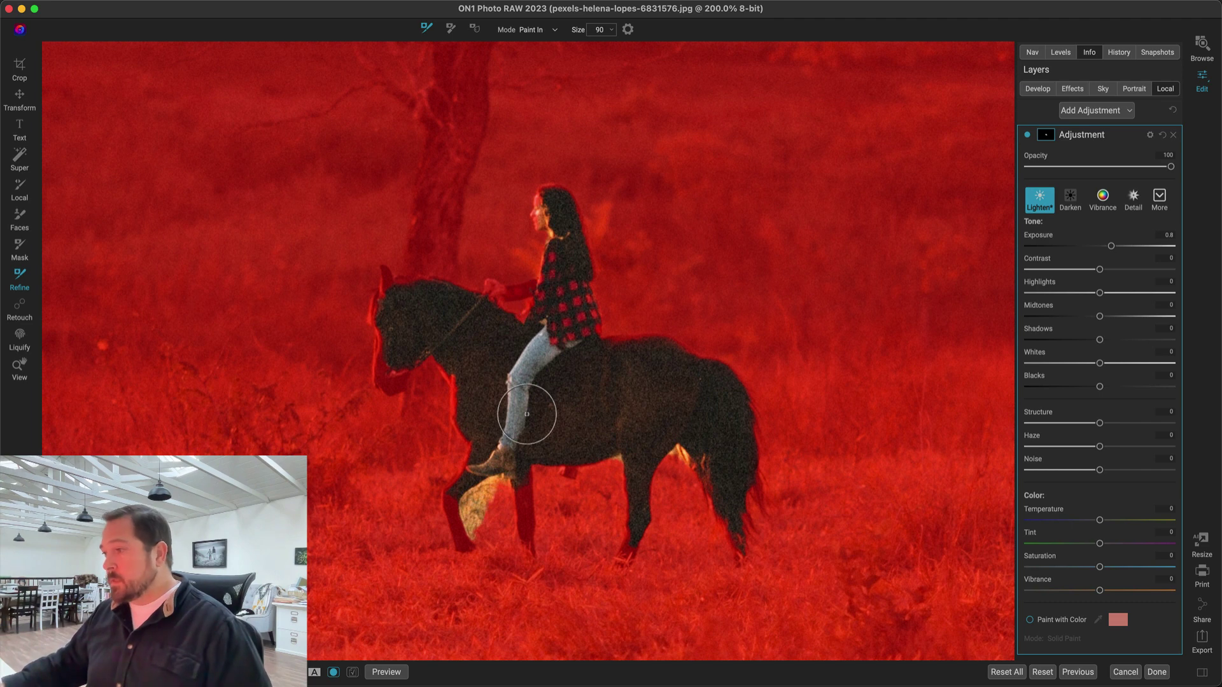
drag(521, 474, 531, 537)
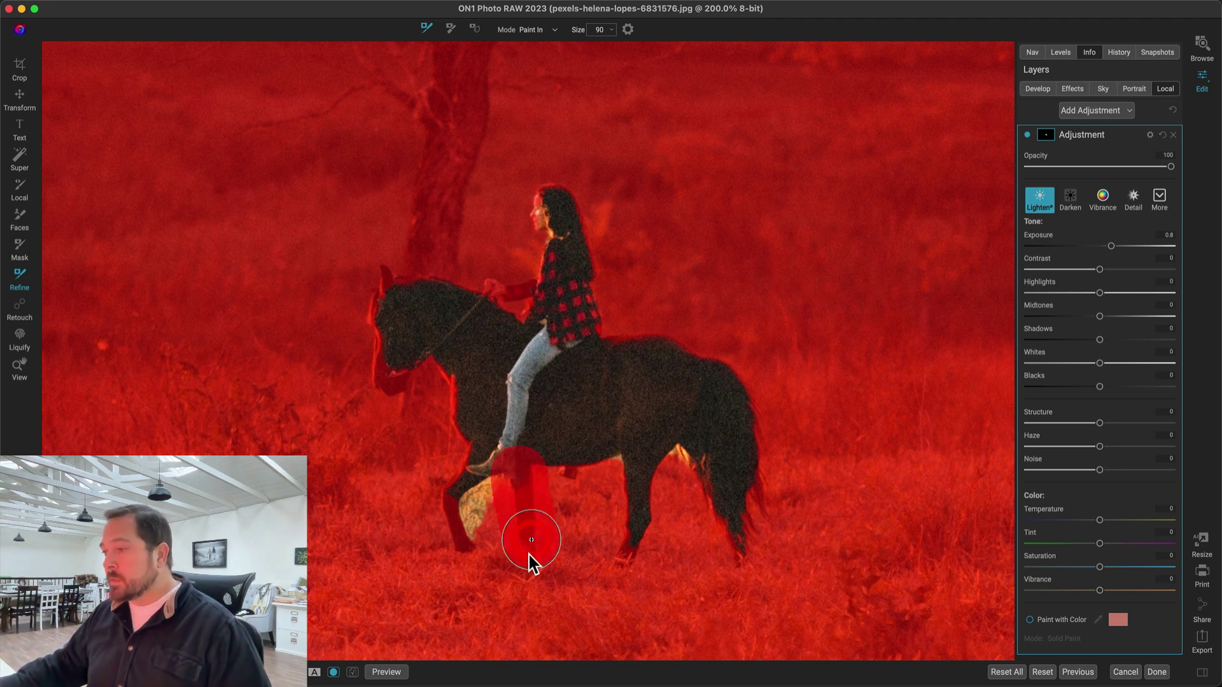
drag(532, 539, 531, 541)
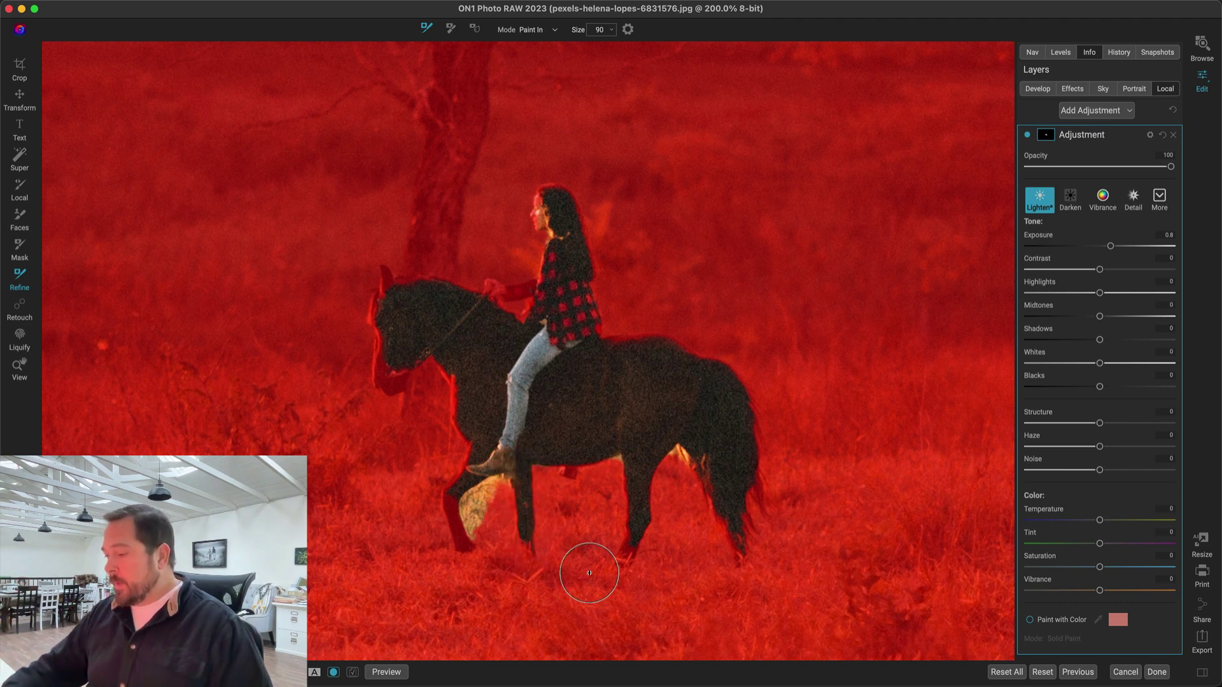
With a size-70 brush, refine the mask along the front legs, tail, hoof, head and neck
key(bracketleft)
key(bracketleft)
scroll(597, 565, left, 3)
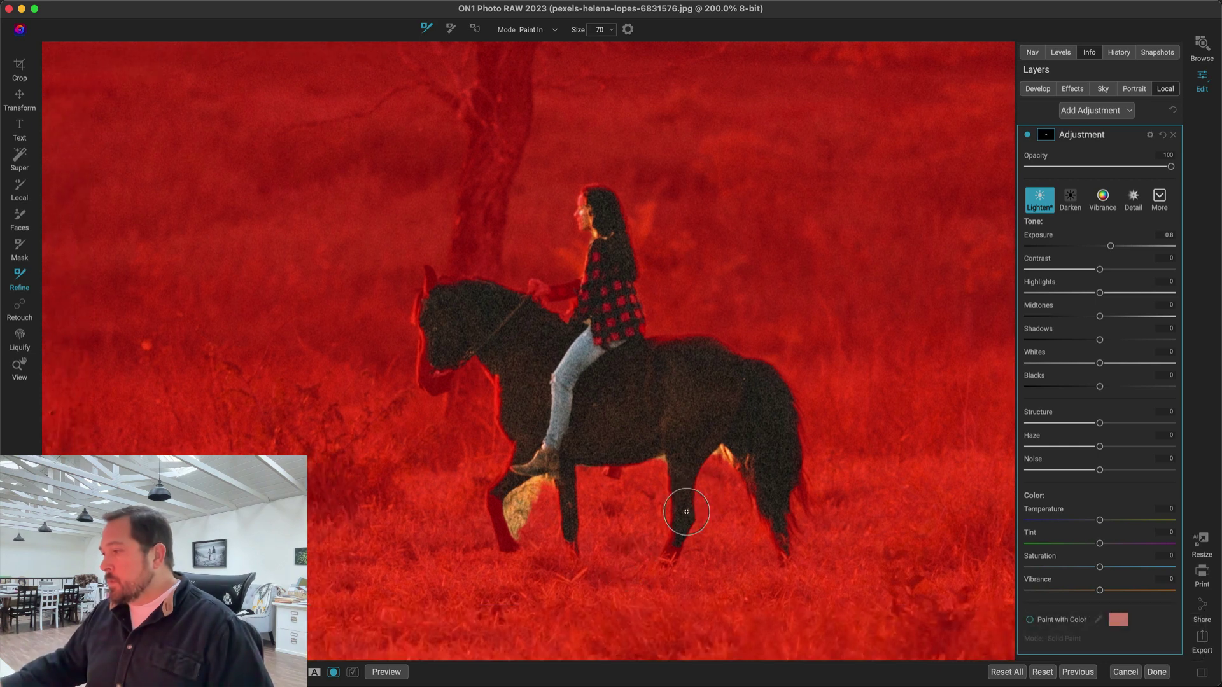
mouse_move(687, 511)
mouse_down()
mouse_move(666, 560)
mouse_move(675, 547)
mouse_up()
drag(780, 471, 786, 538)
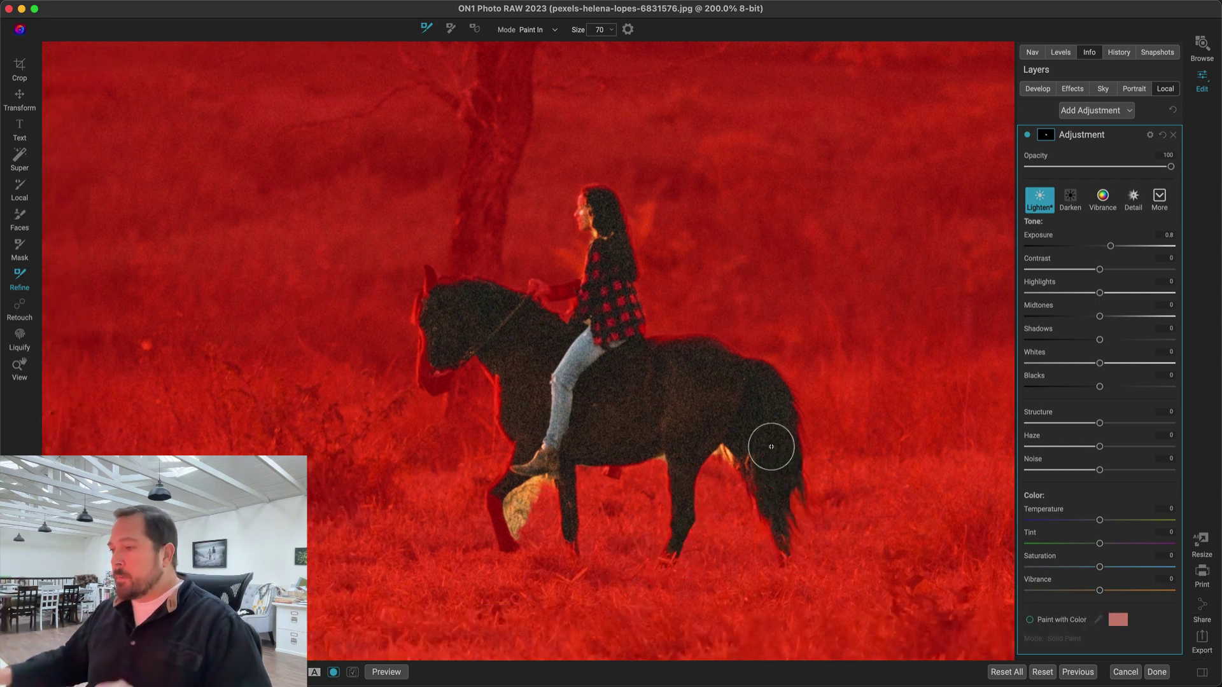
drag(507, 487, 508, 547)
mouse_move(450, 306)
mouse_down()
mouse_move(434, 380)
mouse_move(448, 325)
mouse_move(435, 326)
mouse_move(436, 372)
mouse_move(446, 336)
mouse_up()
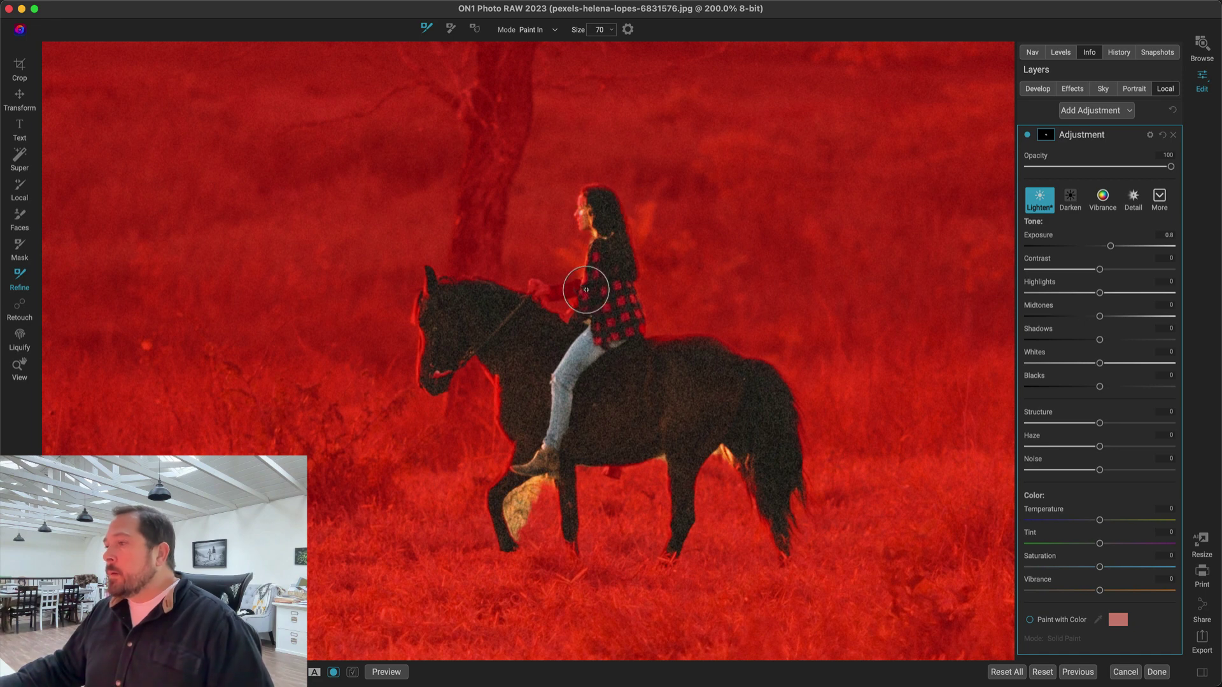
mouse_move(586, 291)
mouse_down()
mouse_move(526, 297)
mouse_move(579, 308)
mouse_move(567, 283)
mouse_move(529, 275)
mouse_move(539, 287)
mouse_up()
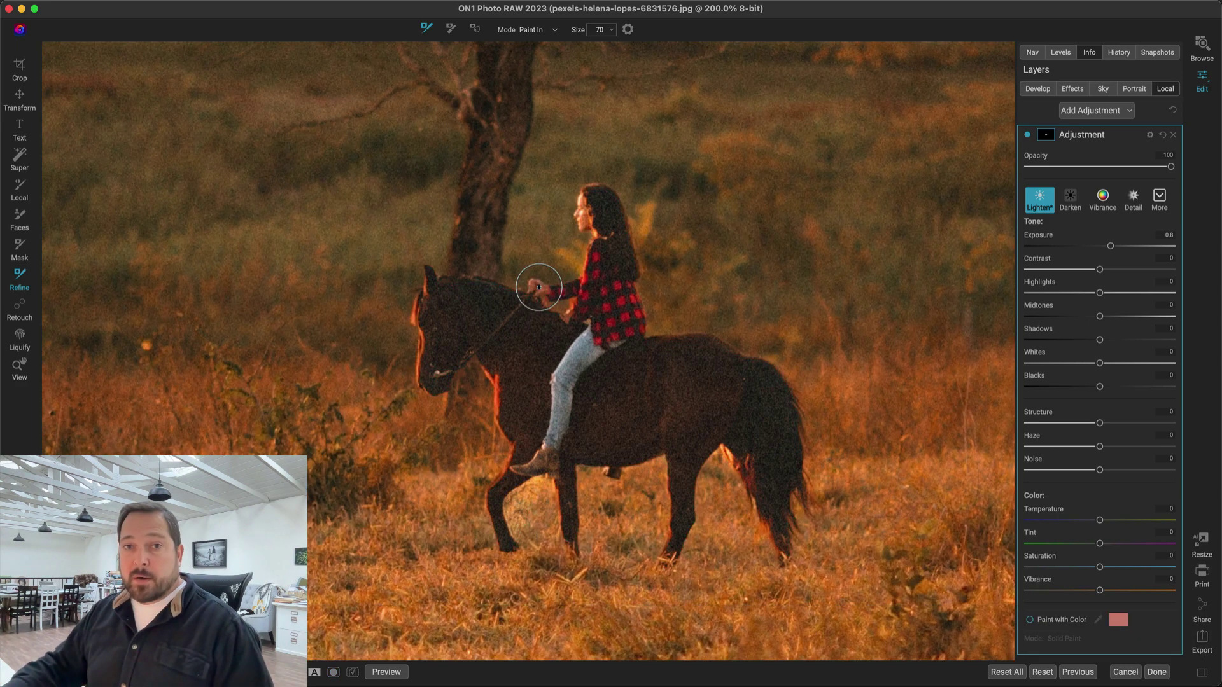
click(539, 287)
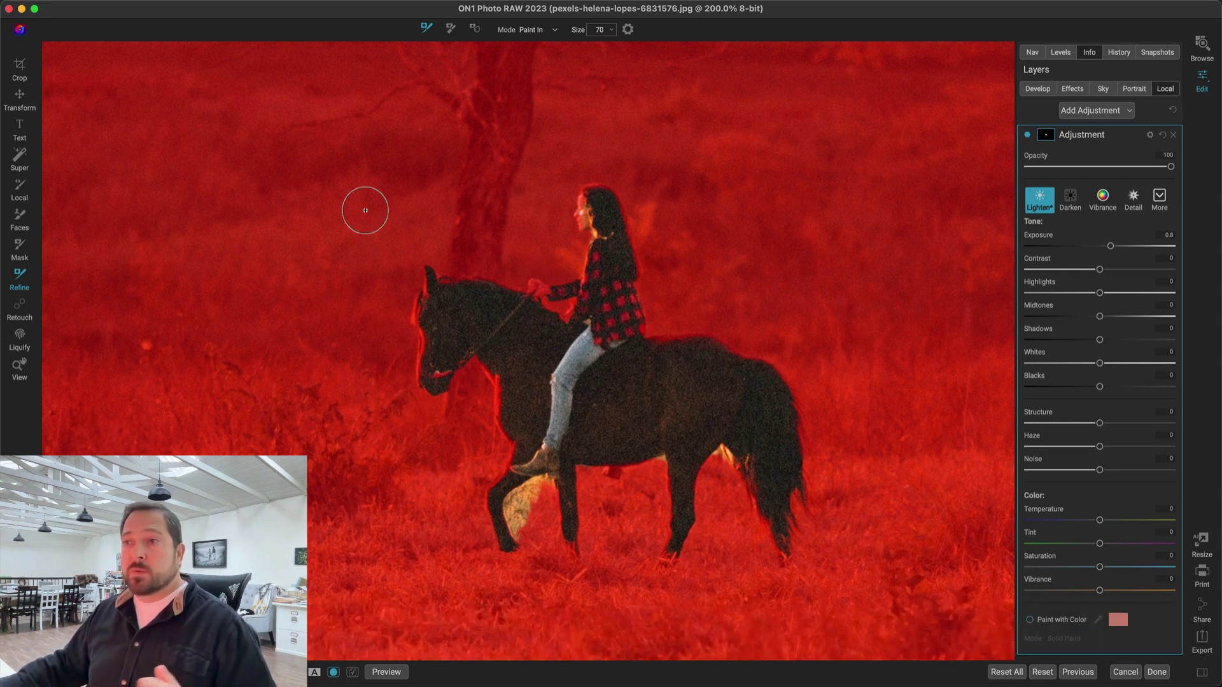
With a size-35 Mask brush, paint the foreleg into the mask and erase the golden patch beside it
click(19, 246)
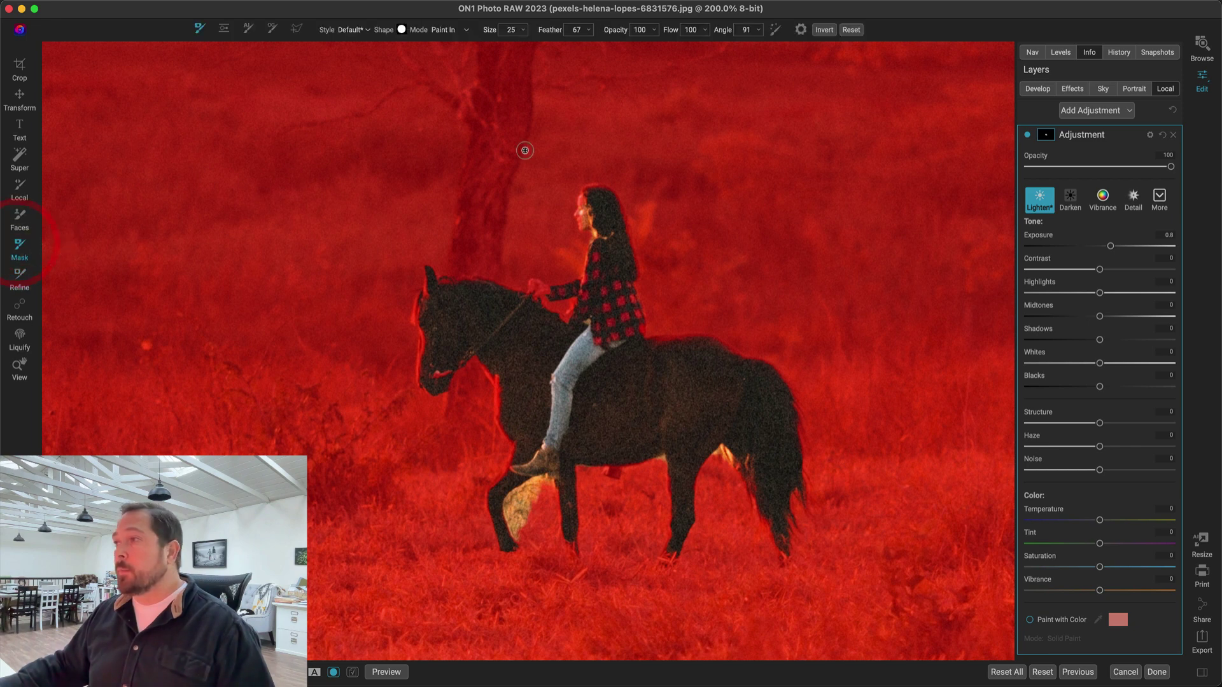
key(bracketright)
key(bracketright)
drag(515, 542, 531, 493)
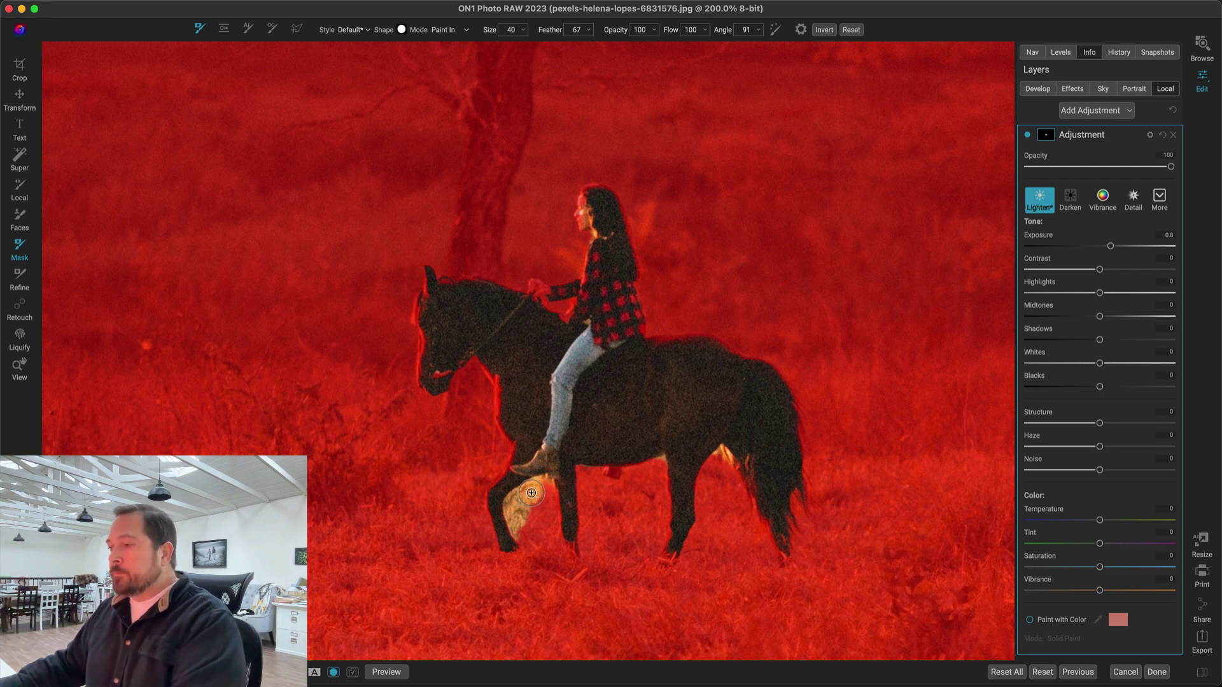
key(shift+x)
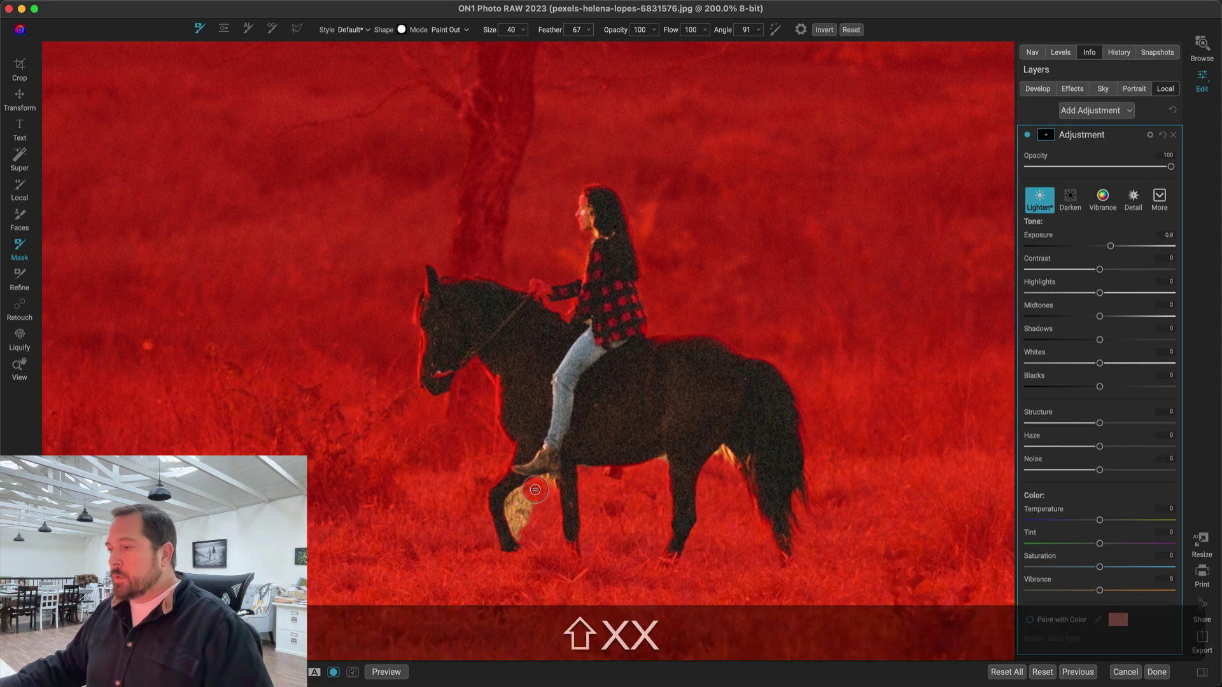
mouse_move(534, 492)
mouse_down()
mouse_move(538, 502)
mouse_move(542, 489)
mouse_move(515, 507)
mouse_move(525, 537)
mouse_move(642, 495)
mouse_up()
Switch back to adding with a smaller brush and paint over the rider's head and rein hand
key(bracketleft)
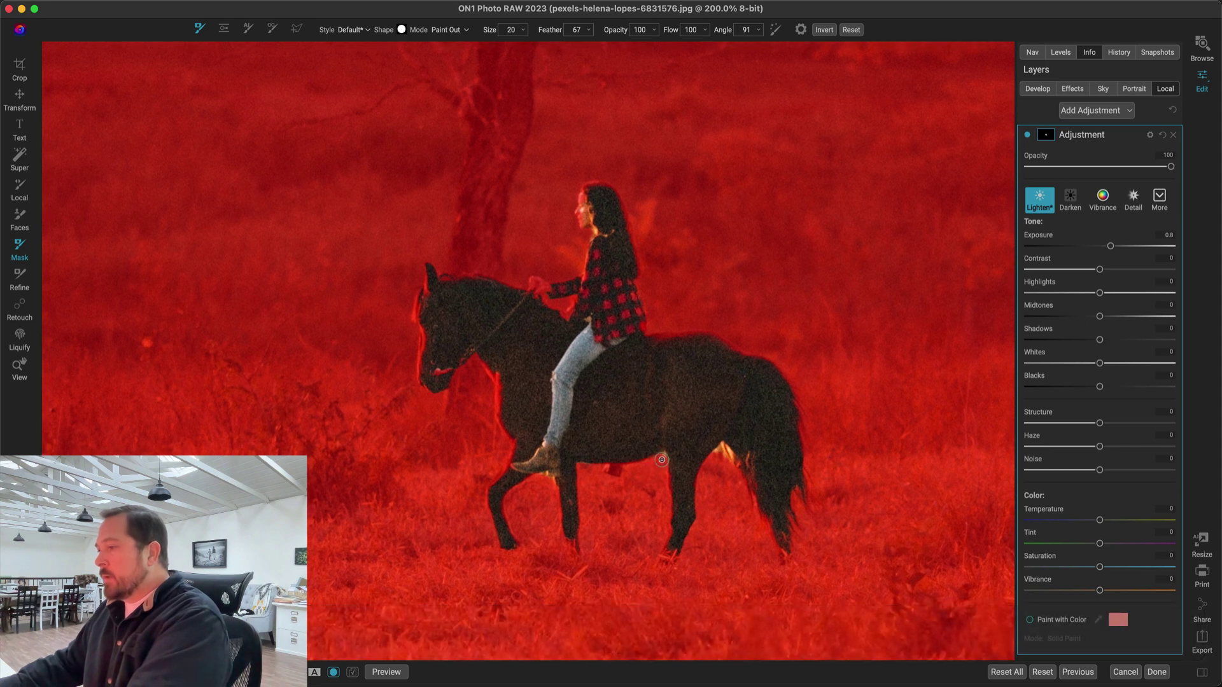
key(bracketright)
key(bracketright)
key(bracketright)
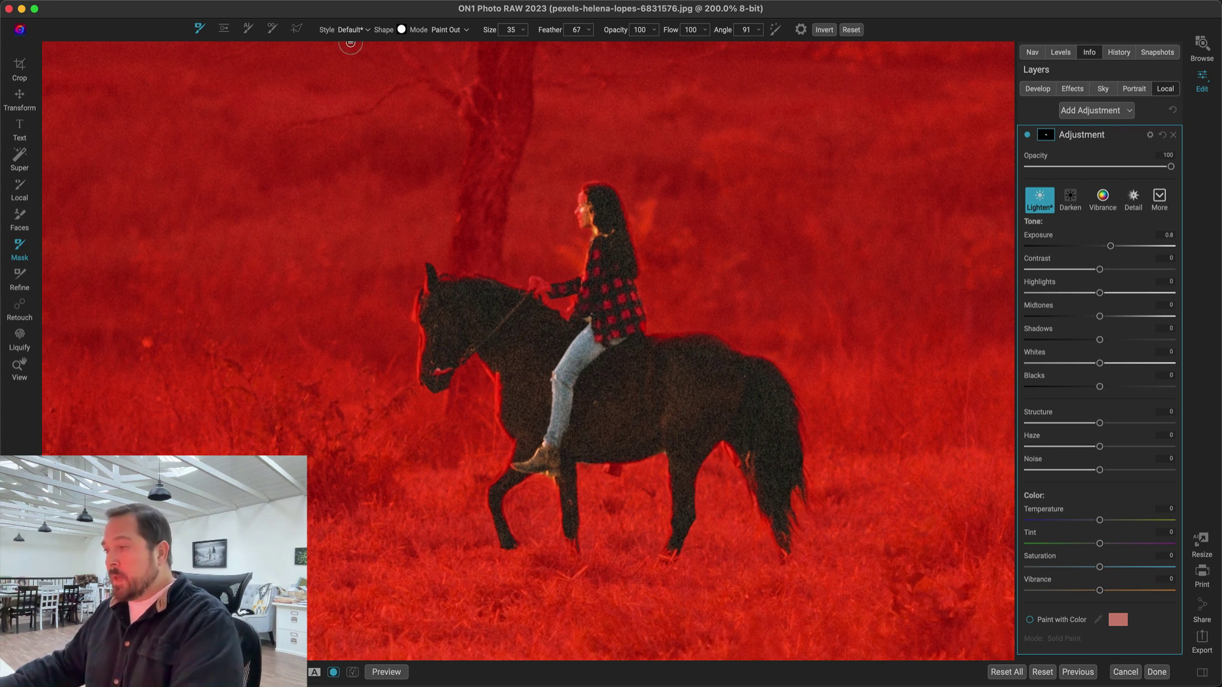
key(shift+x)
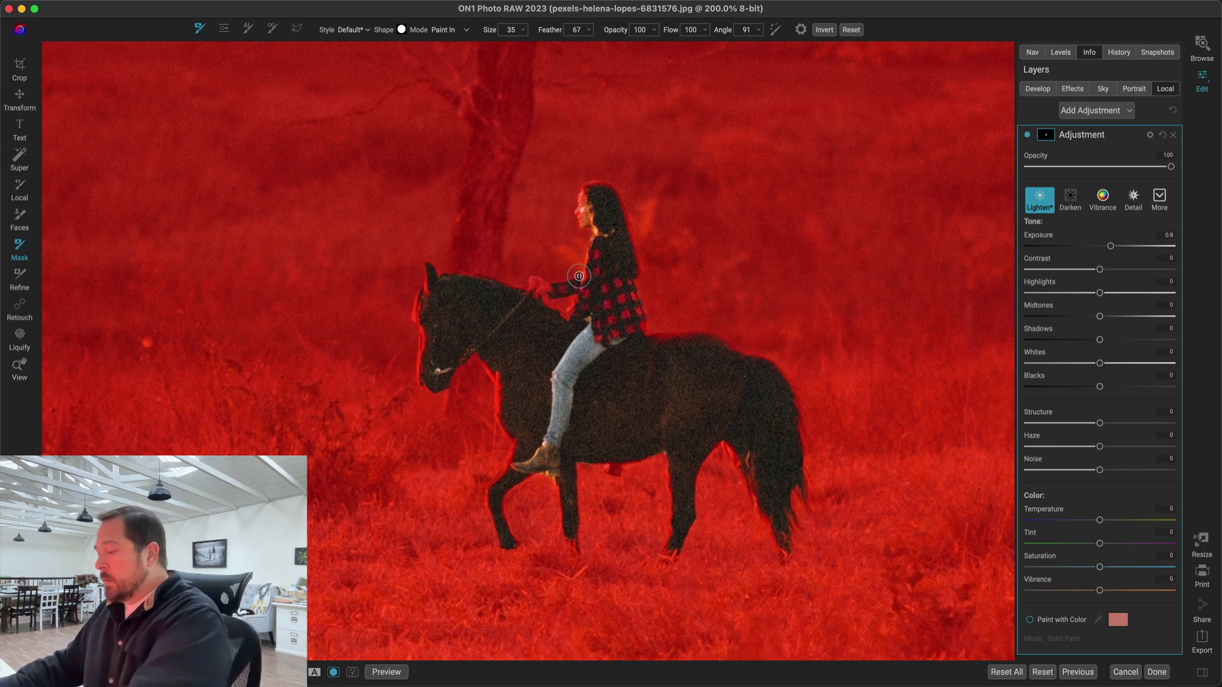
key(bracketleft)
key(bracketleft)
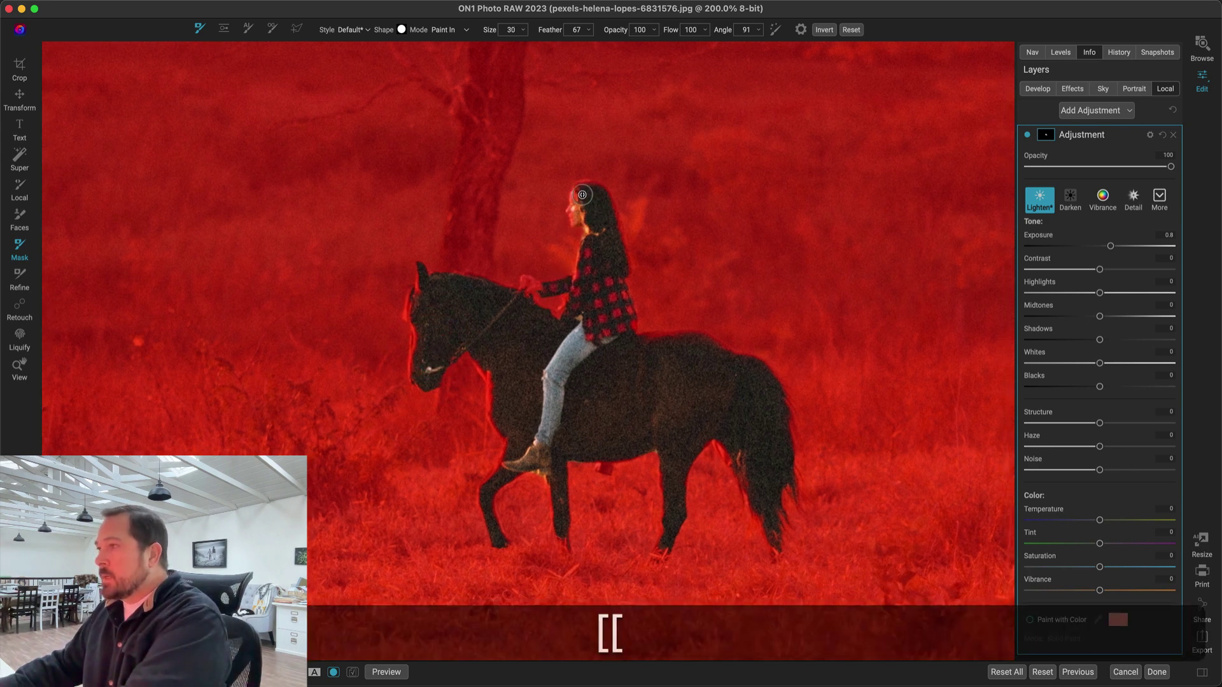
mouse_move(577, 208)
mouse_down()
mouse_move(576, 219)
mouse_move(598, 200)
mouse_up()
drag(533, 289, 527, 286)
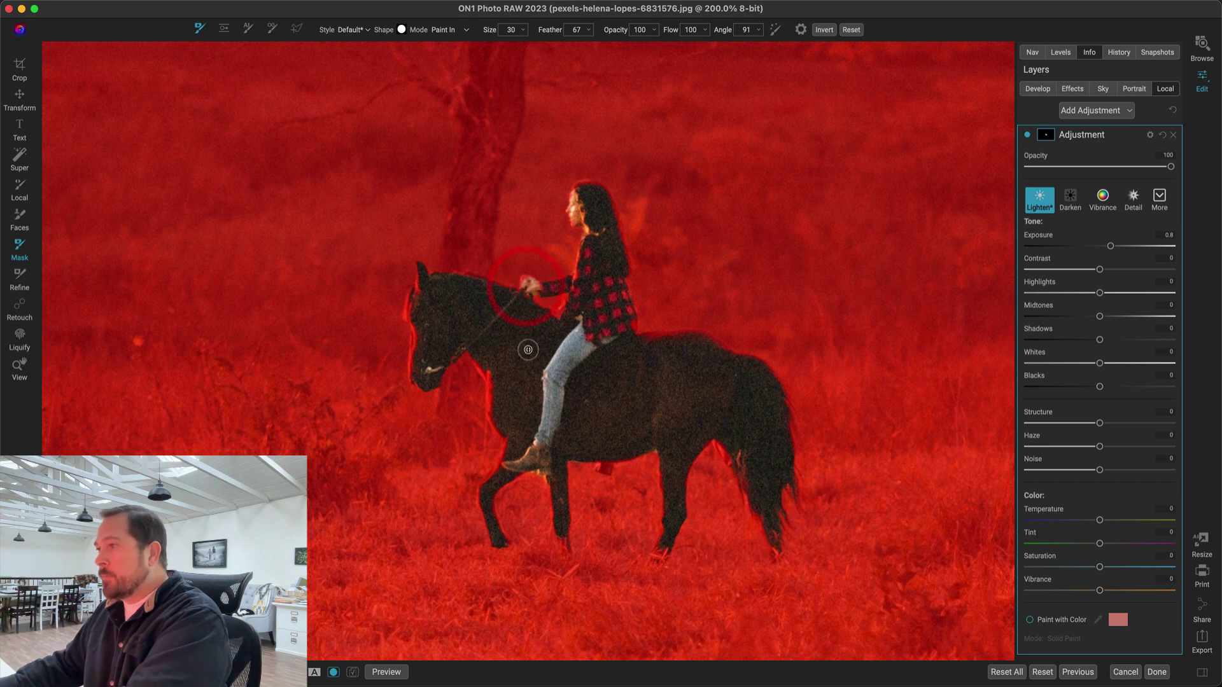
Hide the mask overlay, compare exposure values at full view, and settle Exposure at 0.8
key(o)
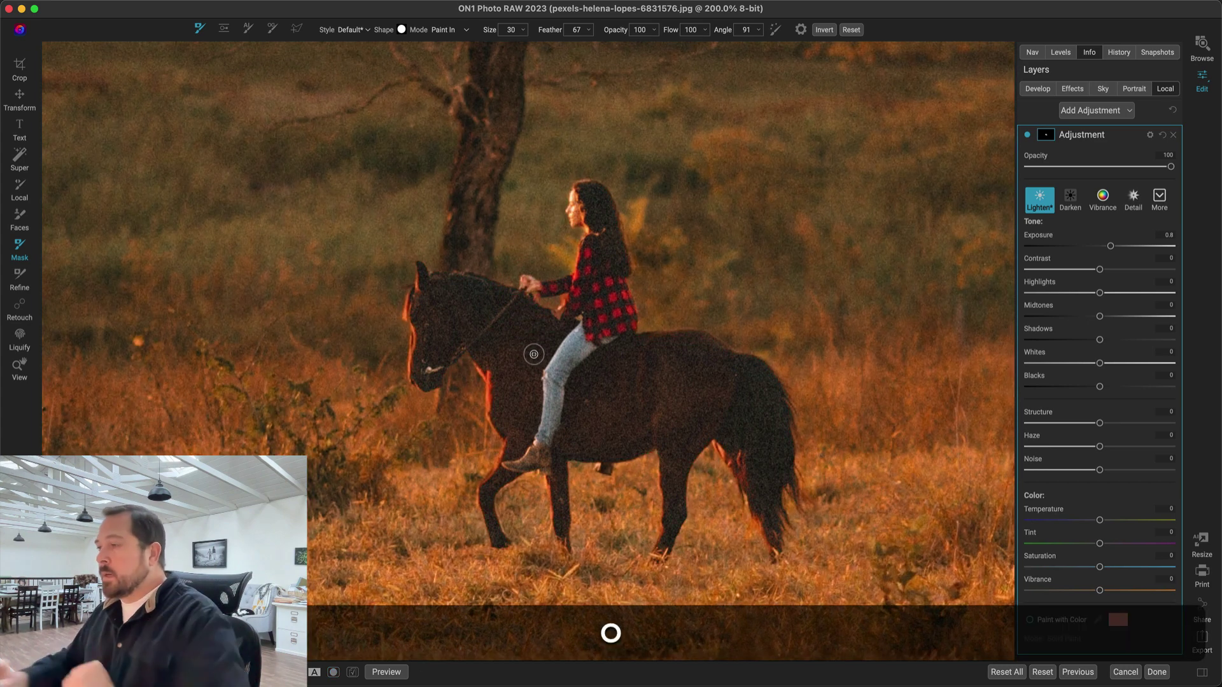
mouse_move(1110, 247)
mouse_down()
mouse_move(1083, 249)
mouse_move(1114, 248)
mouse_up()
click(1114, 248)
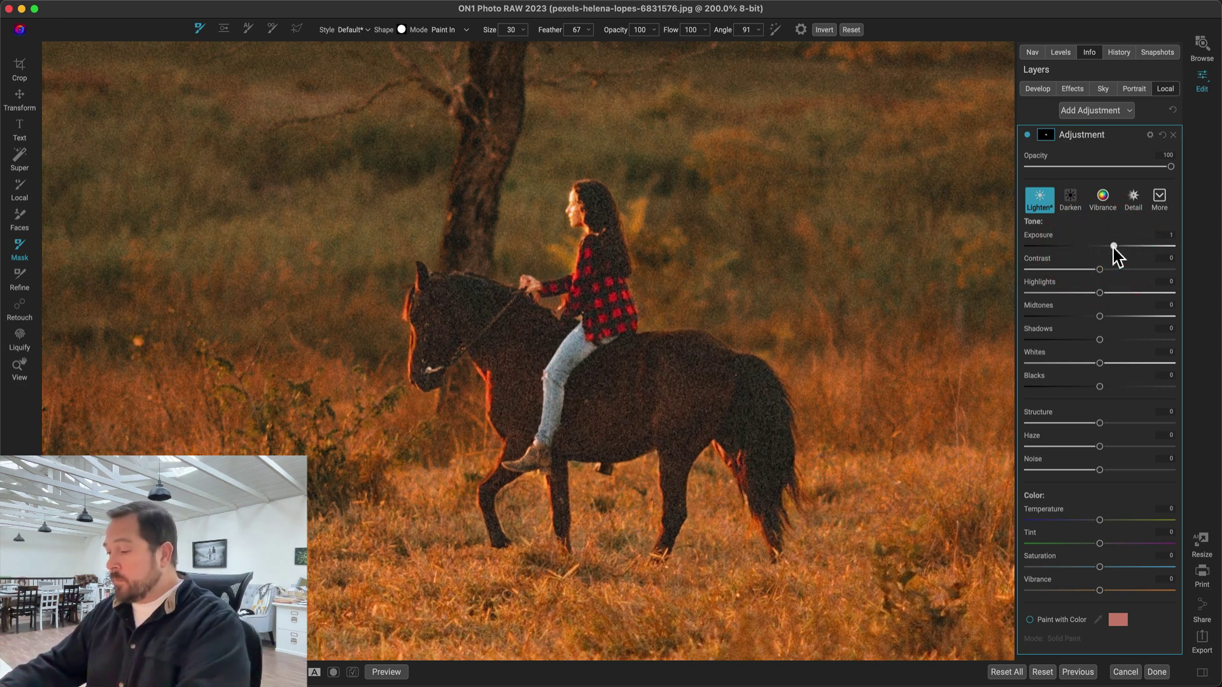
key(super)
key(super+0)
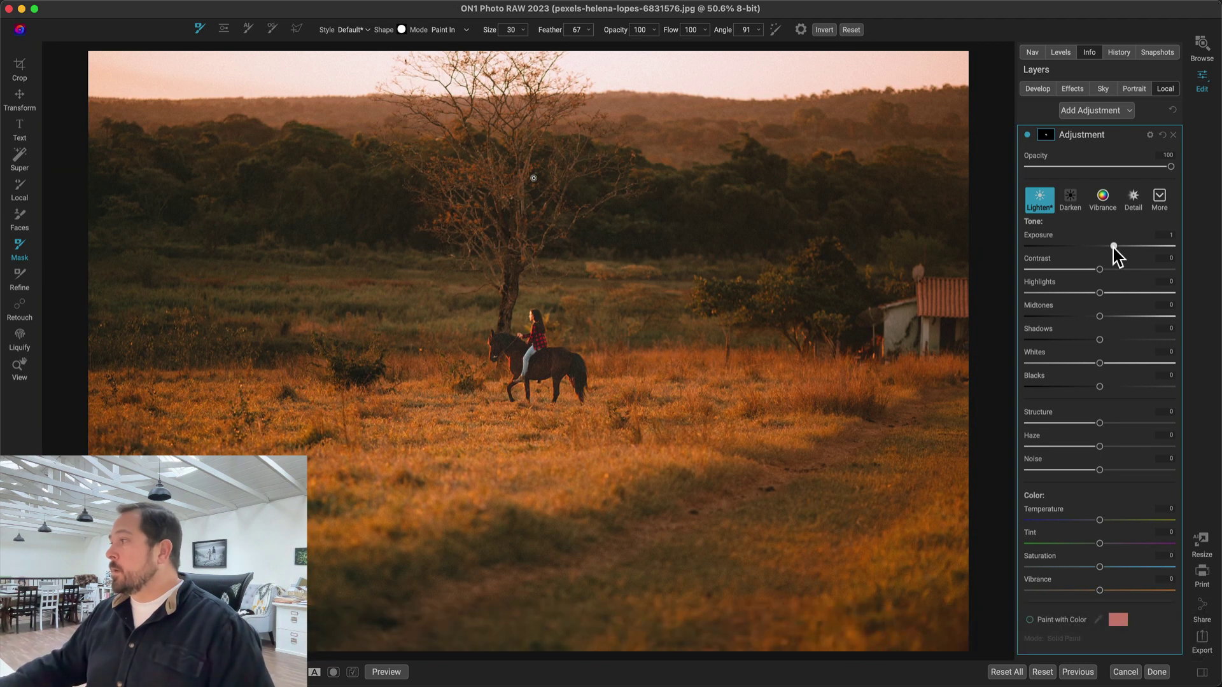
mouse_move(1113, 247)
mouse_down()
mouse_move(1089, 249)
mouse_move(1110, 247)
mouse_up()
click(1111, 247)
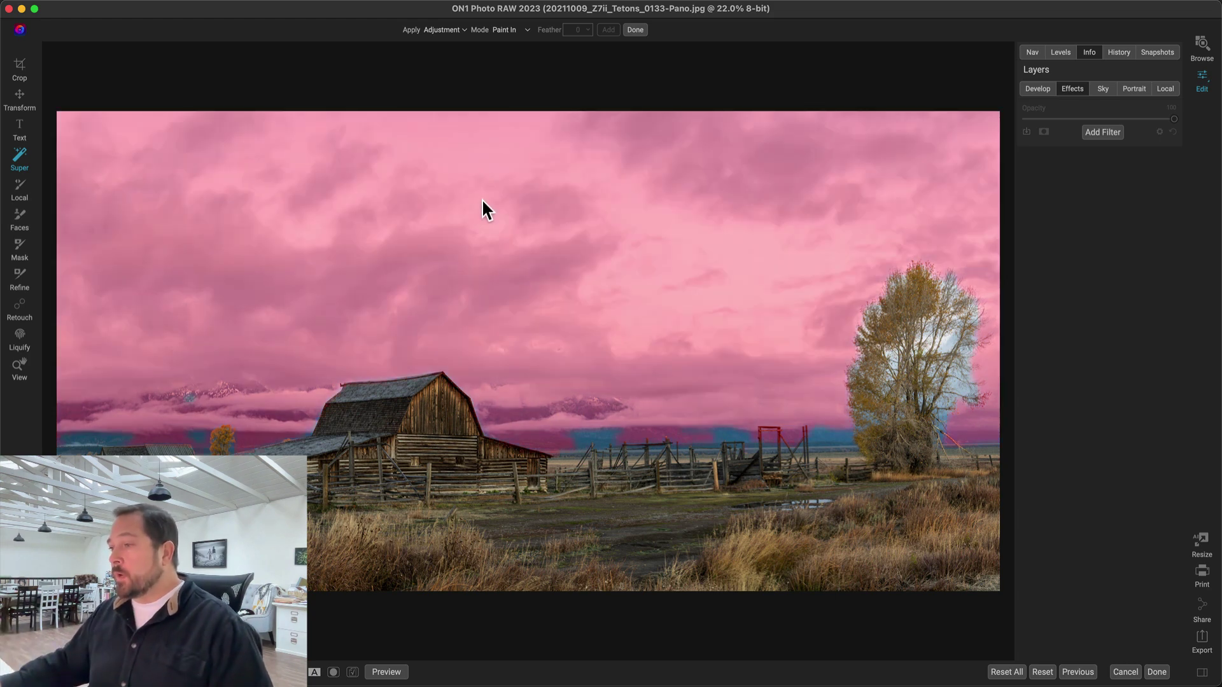
Select the cloudy sky above the barn with Super Select
click(483, 198)
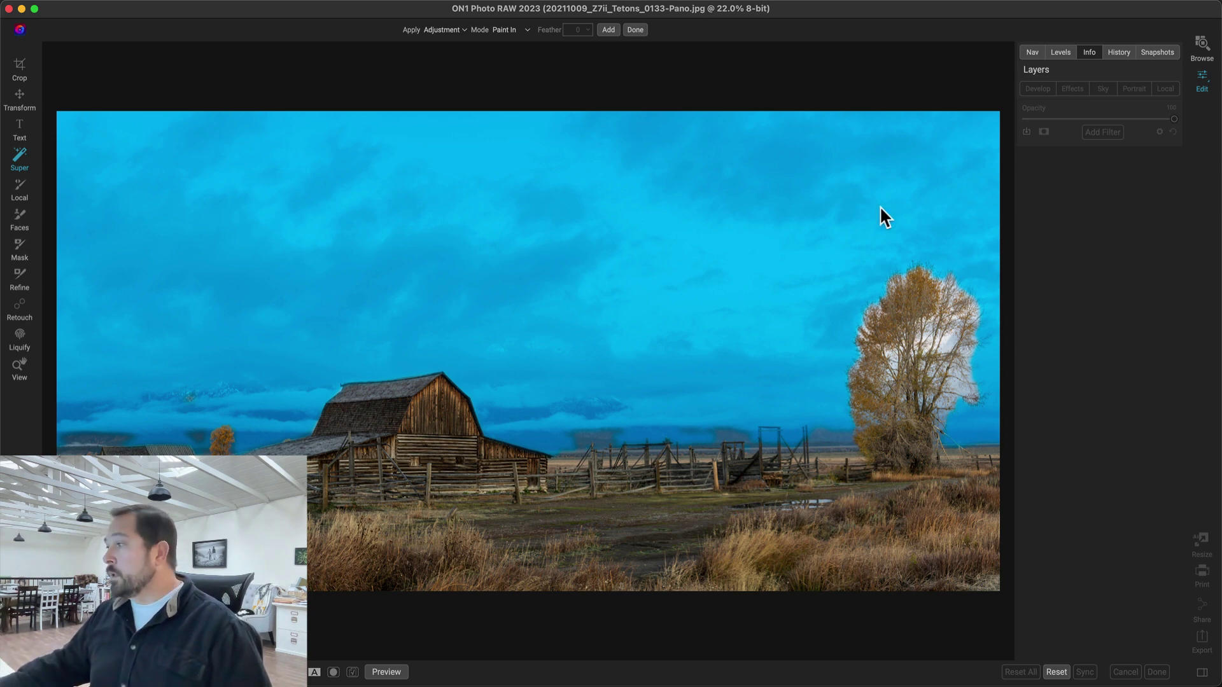
Apply the Cooler adjustment preset to the selected sky
right_click(778, 210)
mouse_move(815, 217)
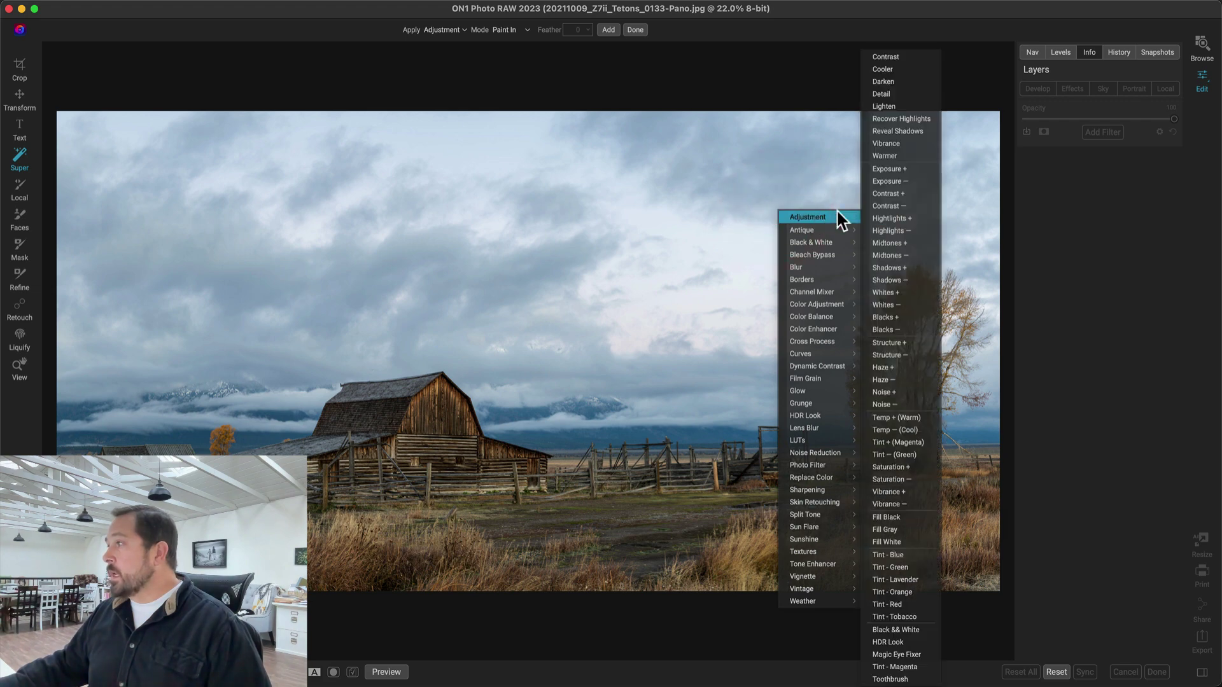
click(890, 70)
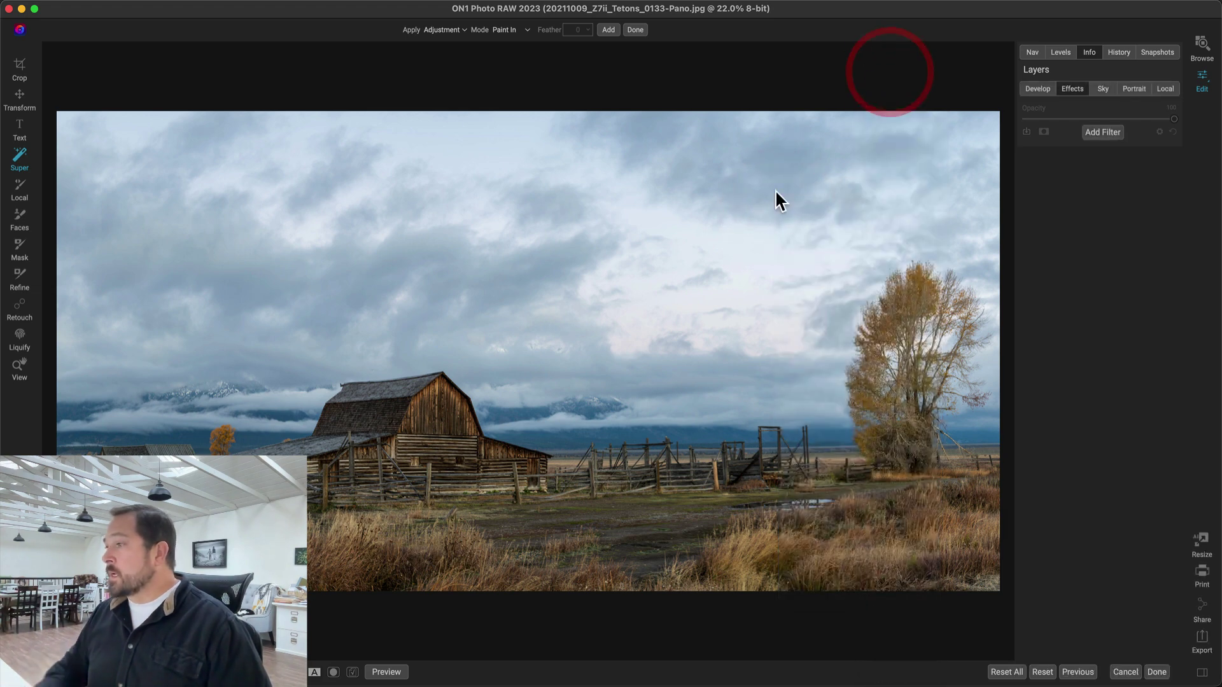
click(635, 30)
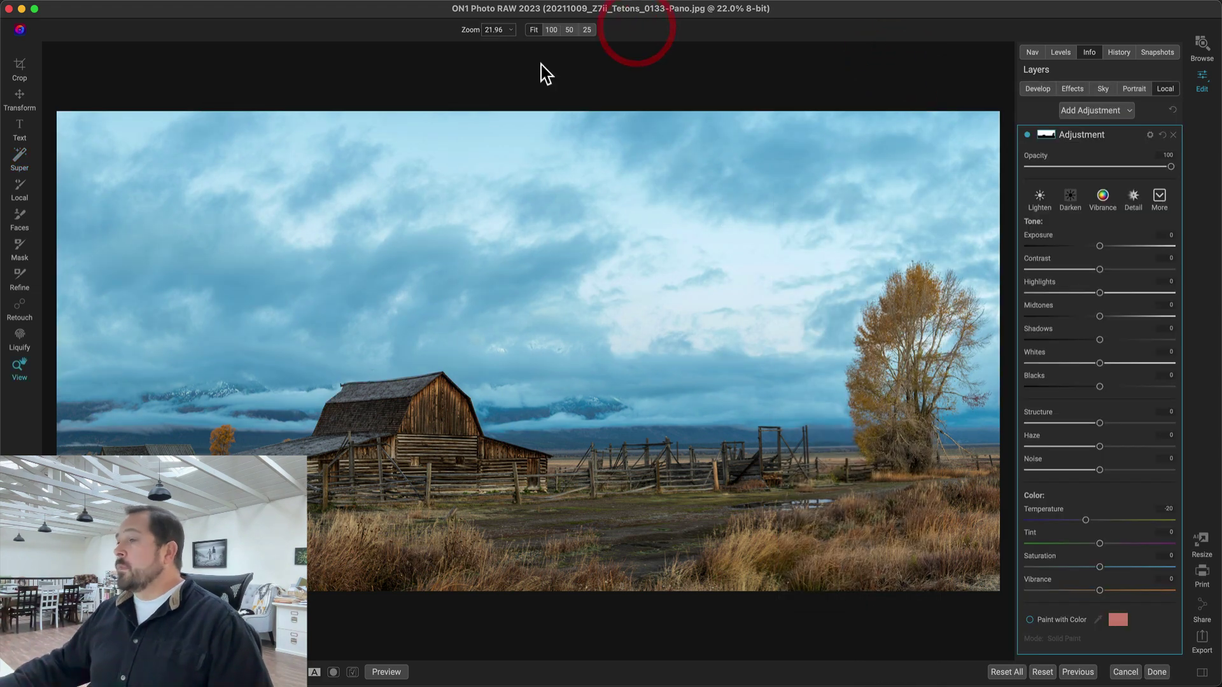
Show the sky mask at 100% and inspect its edges around the tree and ground
key(o)
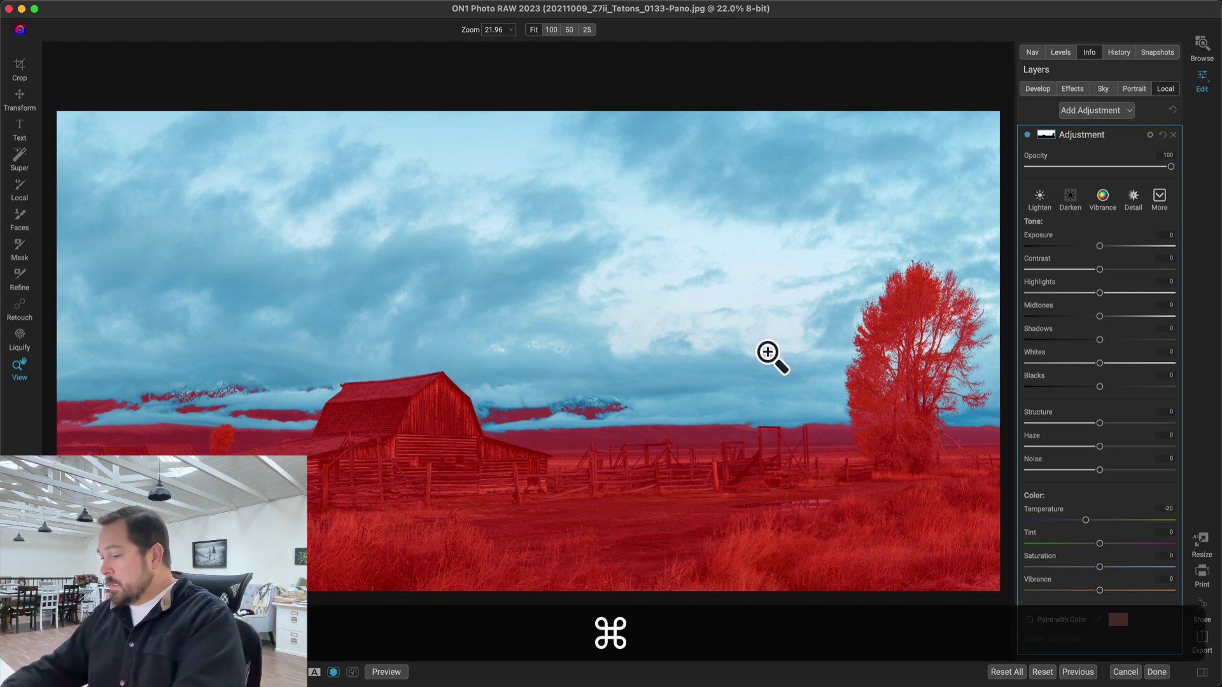
key(super+equal)
click(901, 347)
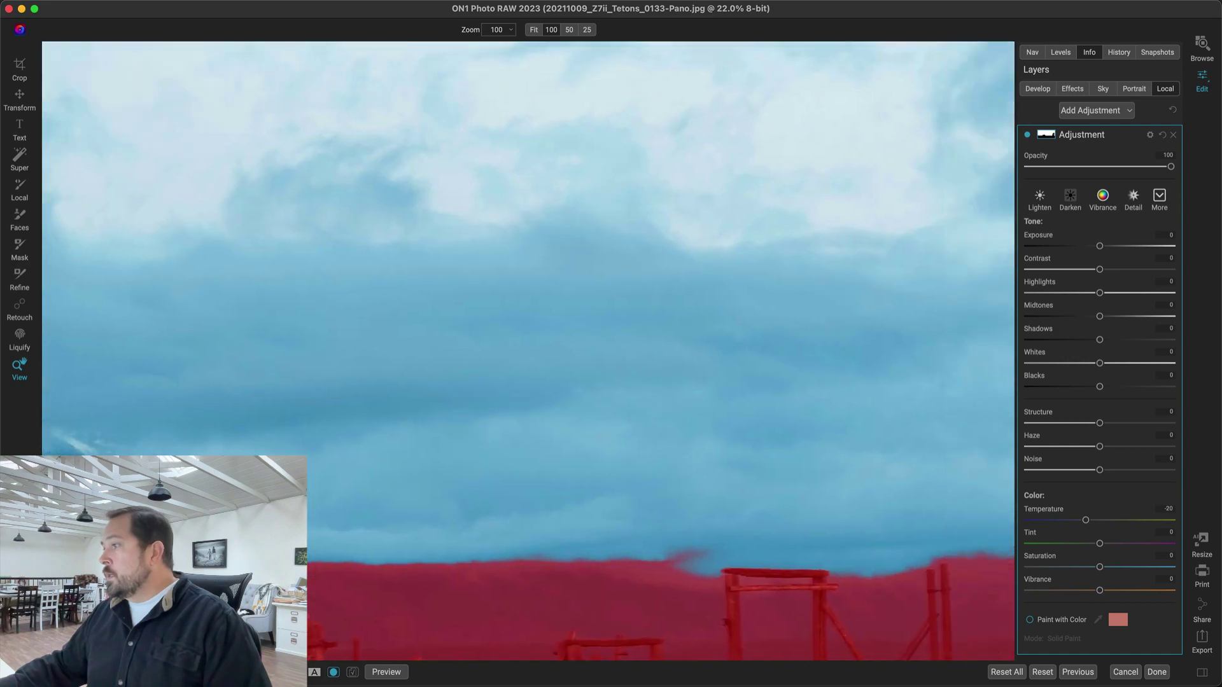
drag(901, 347, 77, 355)
drag(408, 412, 521, 292)
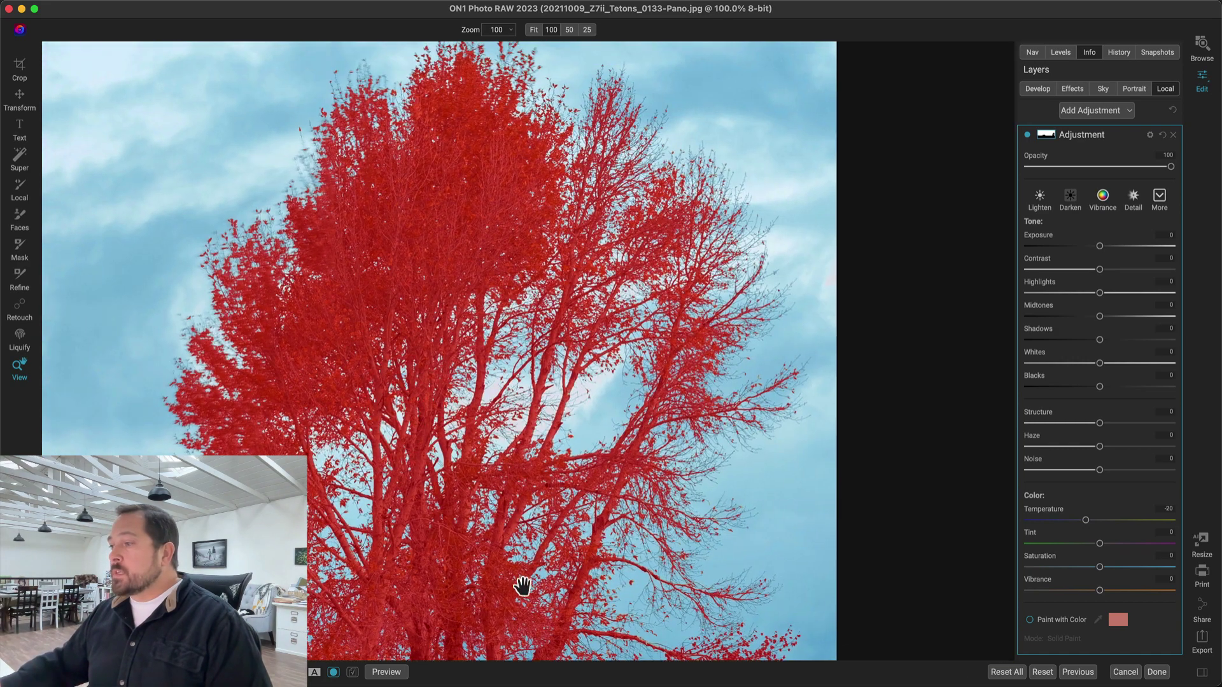
drag(518, 590, 569, 350)
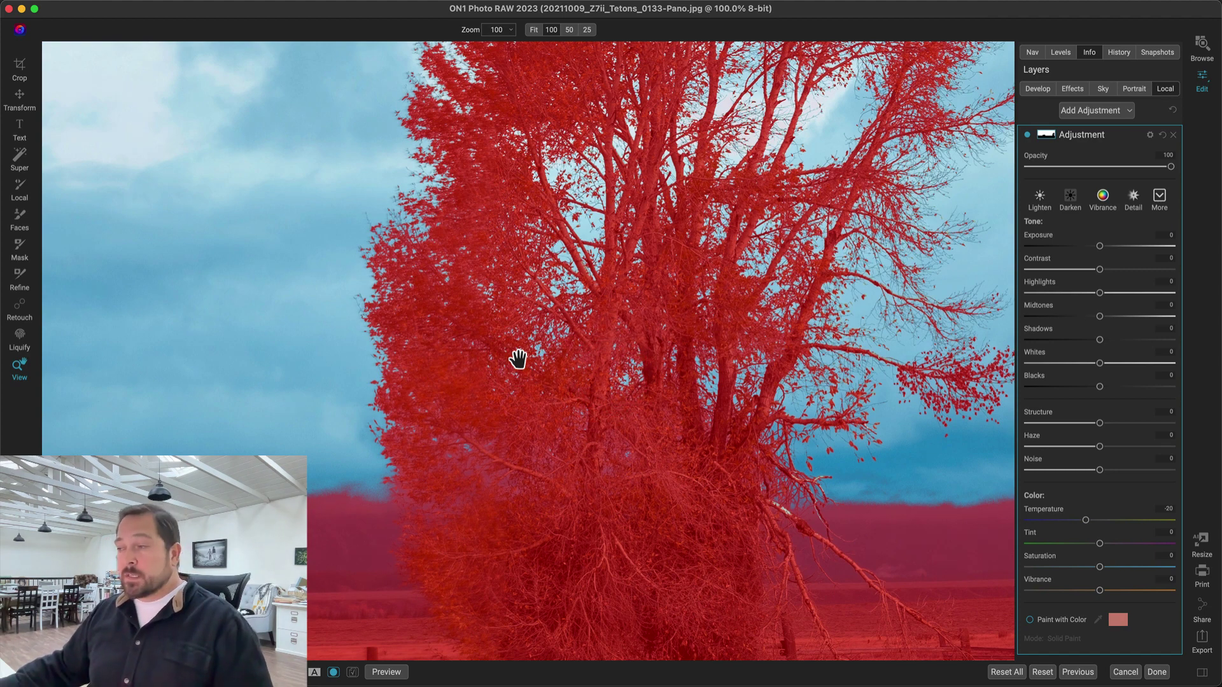
key(super+0)
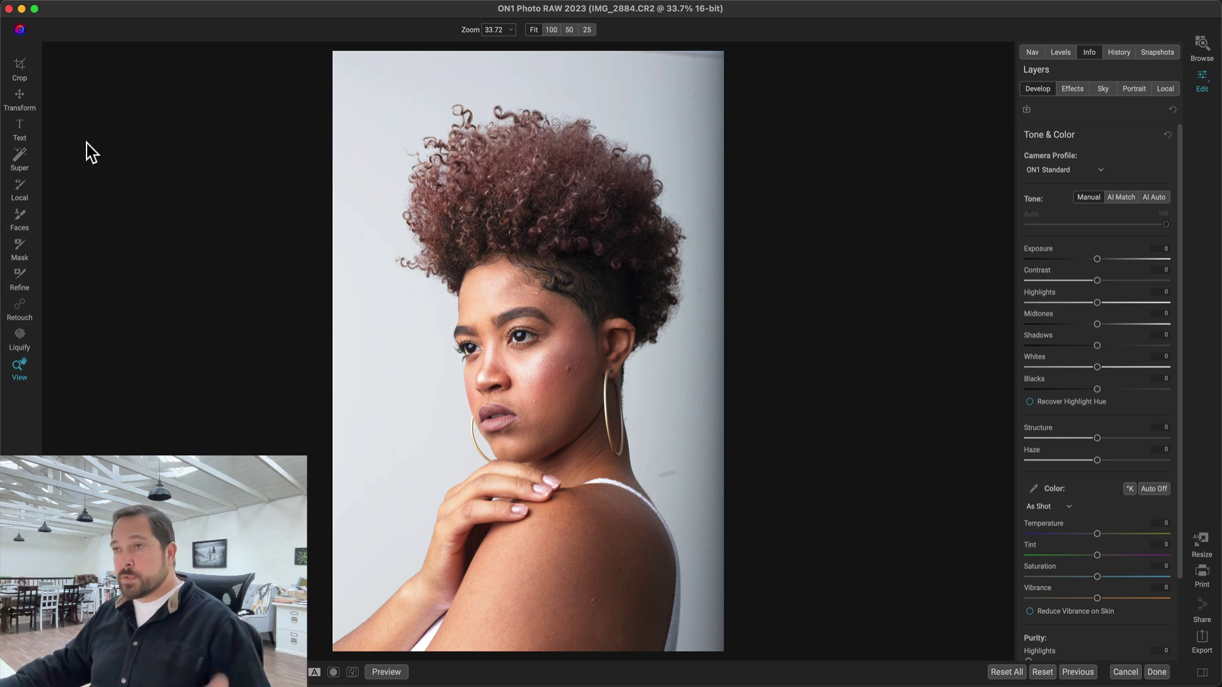
Select the grey backdrop behind the woman with Super Select and apply the Scratchy texture
click(19, 158)
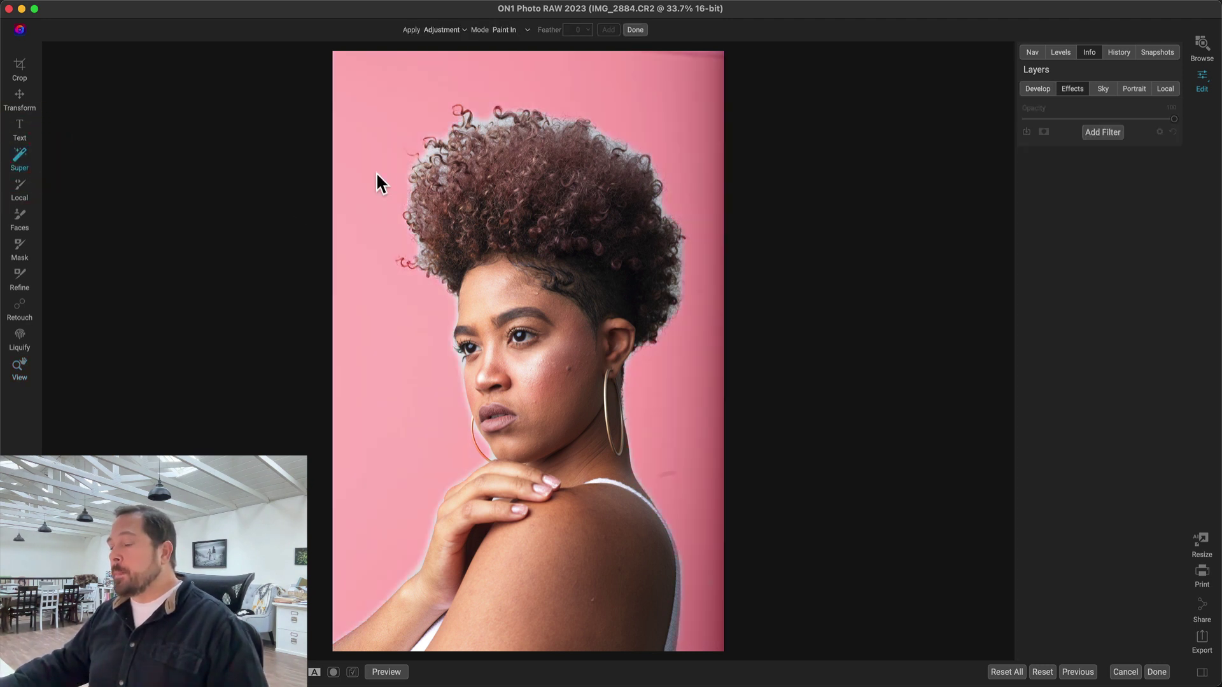
click(376, 172)
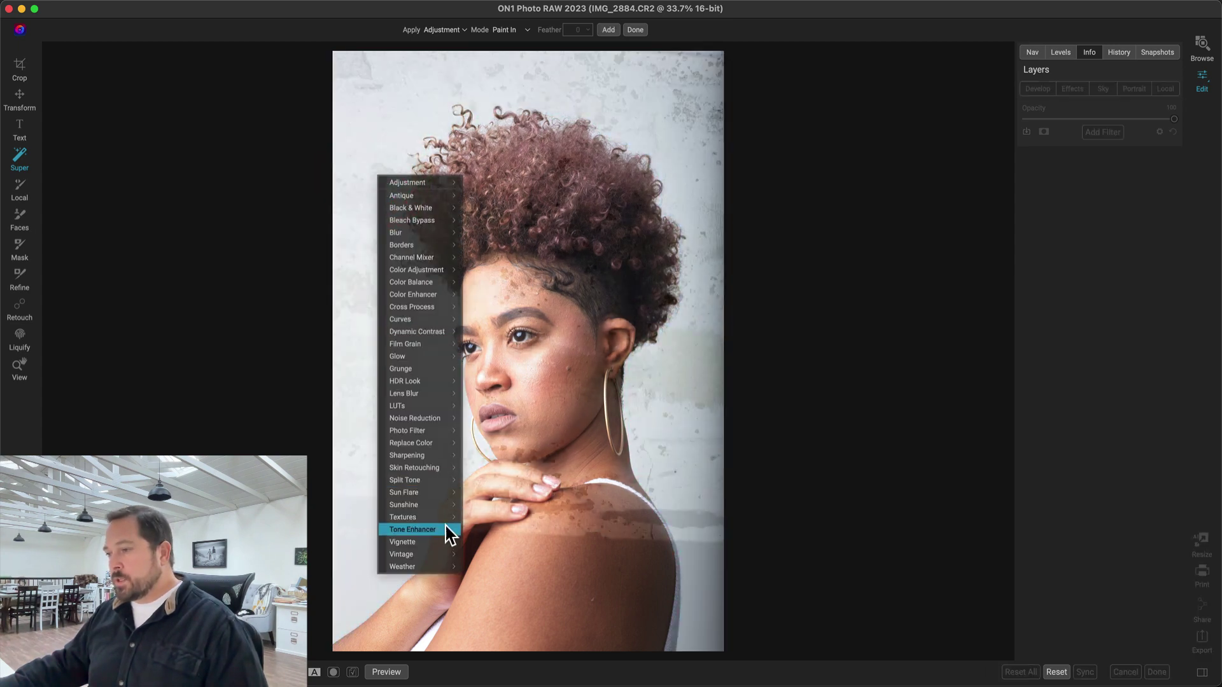
mouse_move(445, 519)
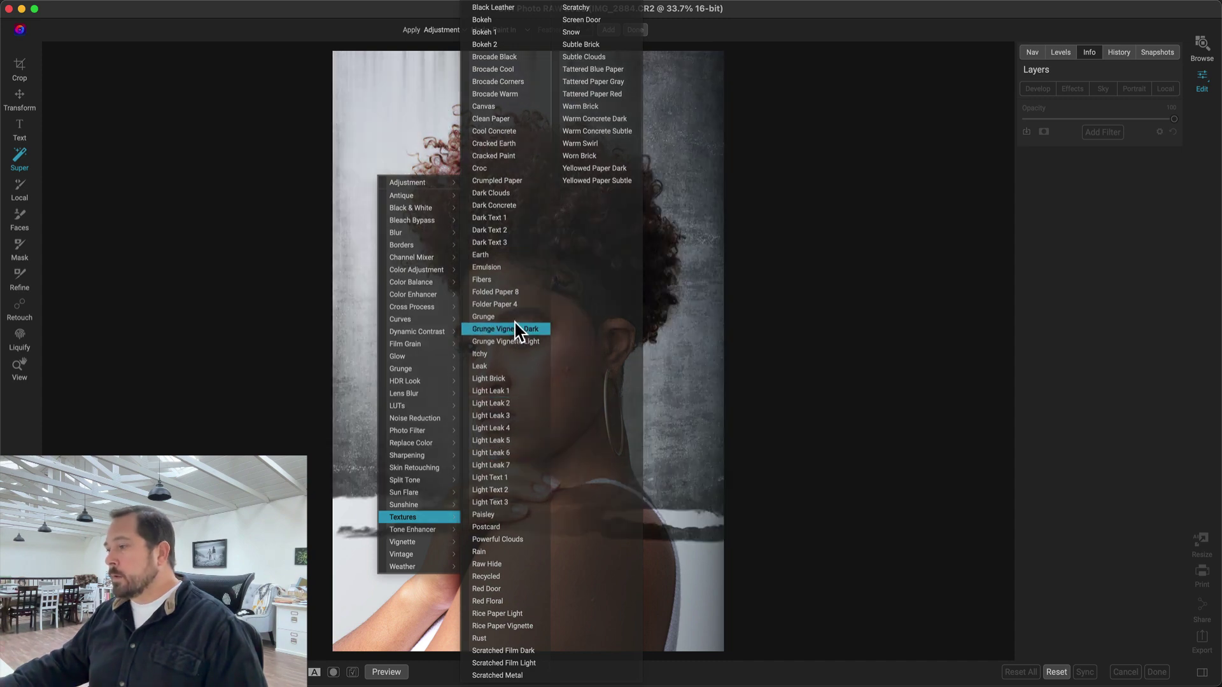
click(513, 240)
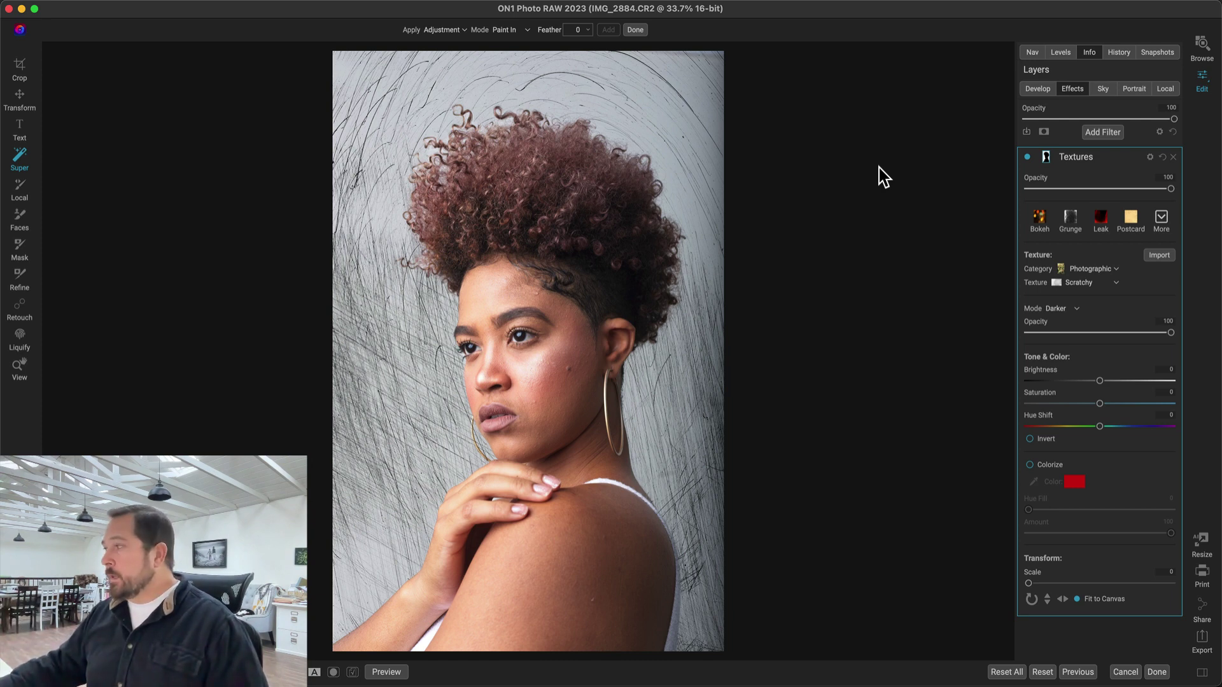
Show the Textures mask overlay and switch its view mode to Grayscale
key(super+m)
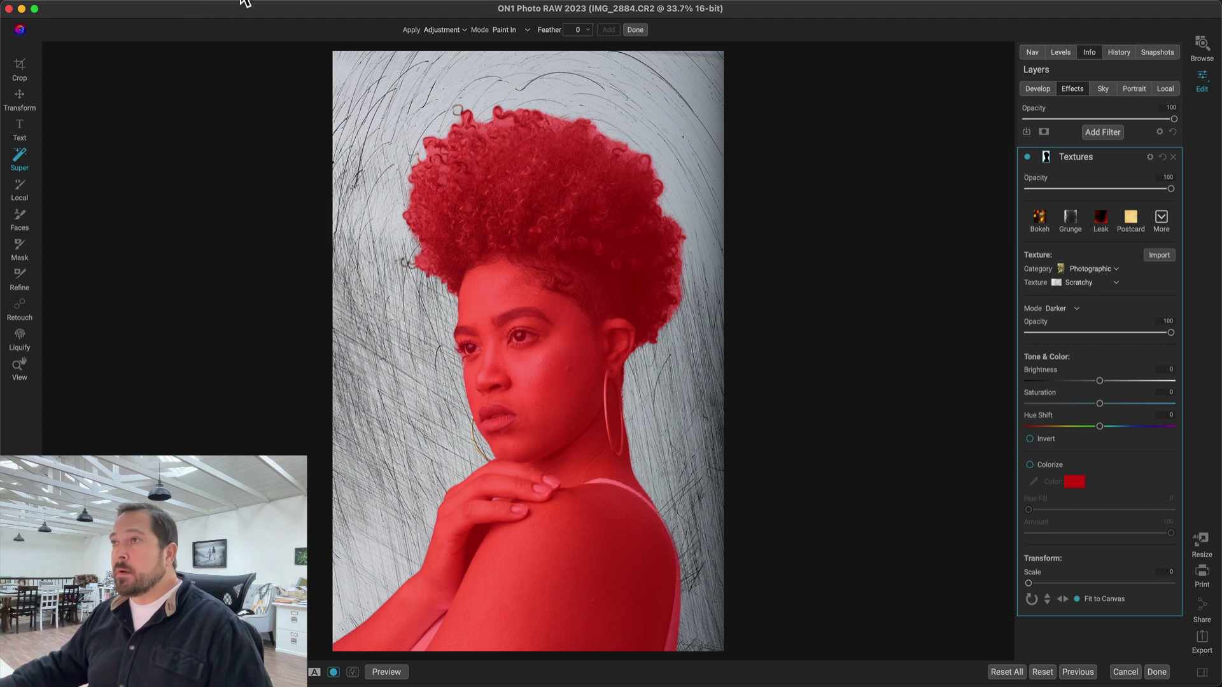
click(280, 5)
mouse_move(315, 135)
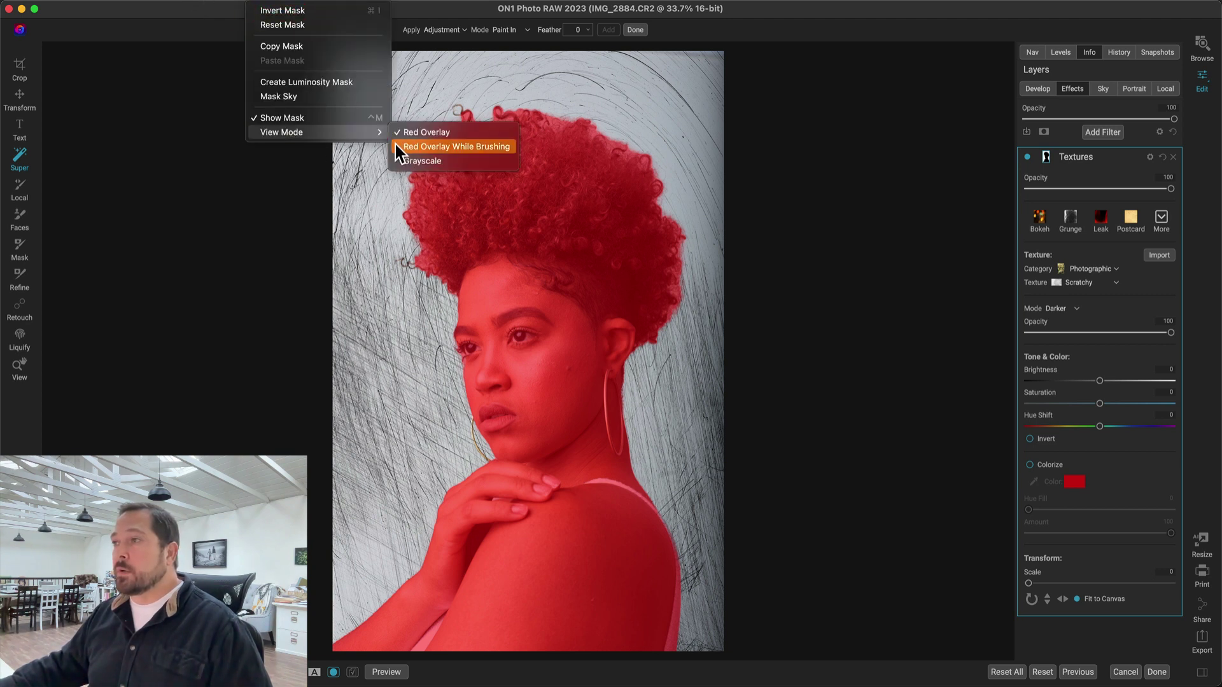
click(419, 161)
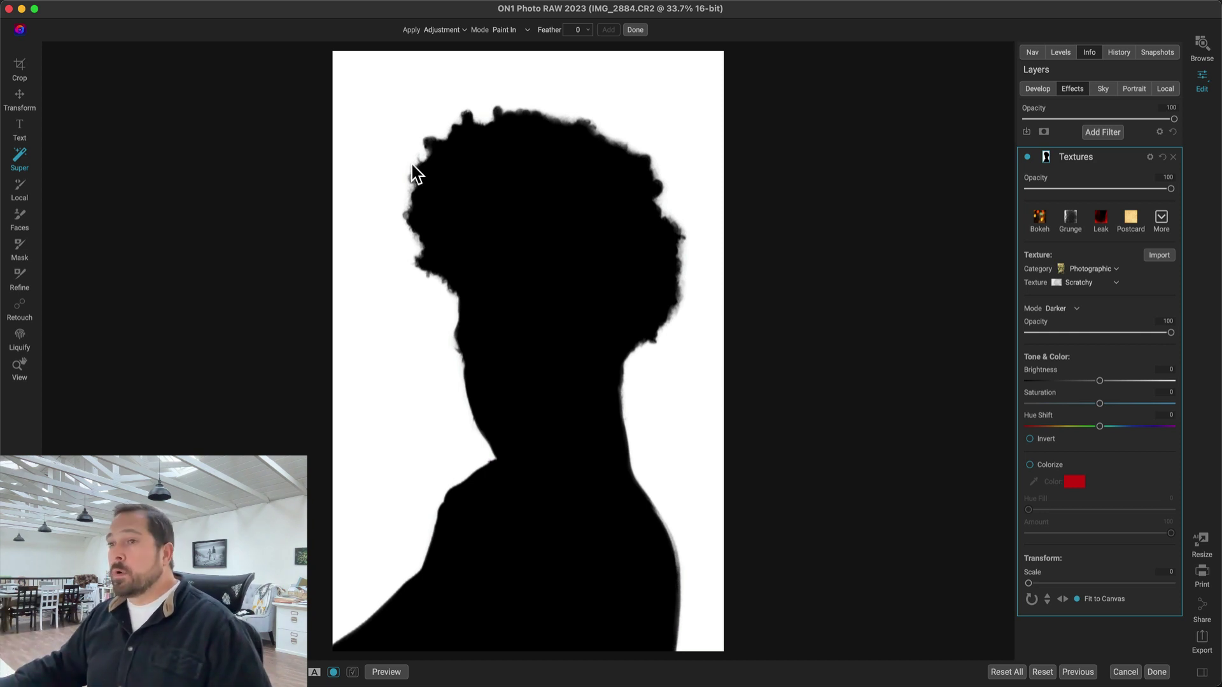
With a size-350 Refine brush, refine the mask along the left, top and right curly hair edges
click(19, 278)
key(bracketright)
key(bracketright)
key(bracketright)
key(bracketright)
key(bracketright)
key(bracketright)
key(bracketright)
key(bracketright)
key(bracketright)
key(bracketright)
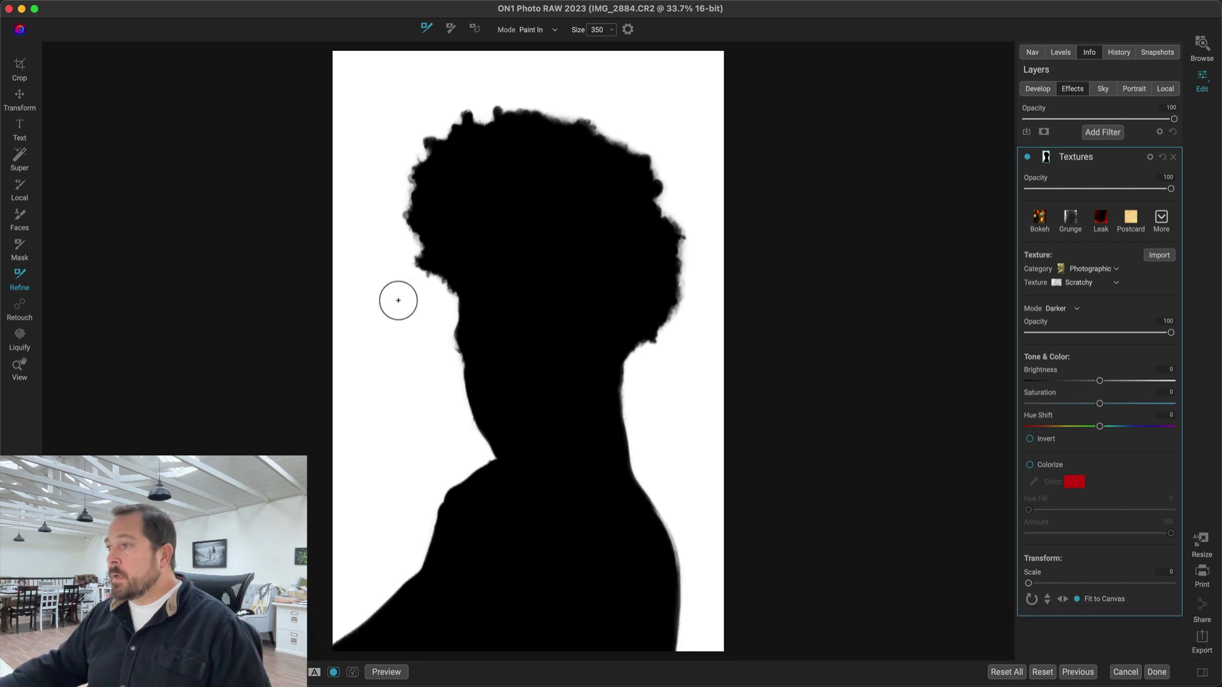
mouse_move(467, 281)
mouse_down()
mouse_move(425, 264)
mouse_move(409, 215)
mouse_move(426, 146)
mouse_move(484, 114)
mouse_move(538, 115)
mouse_move(610, 129)
mouse_move(655, 184)
mouse_move(680, 272)
mouse_move(631, 352)
mouse_move(676, 299)
mouse_up()
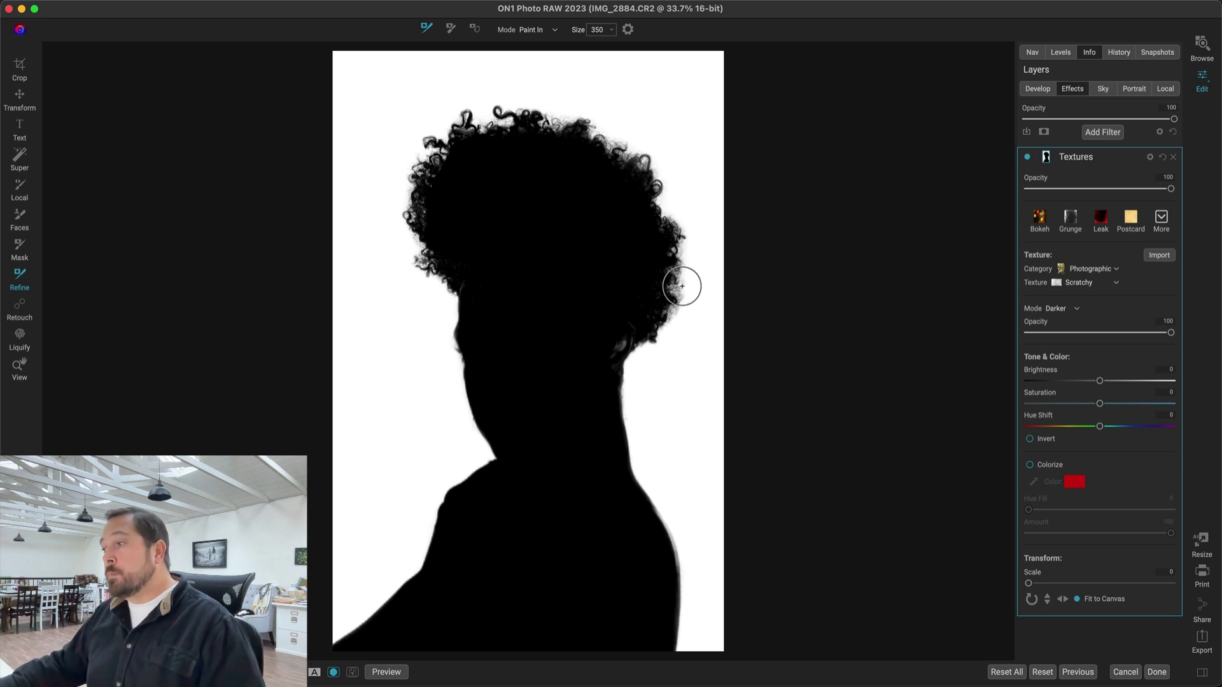
drag(684, 280, 627, 346)
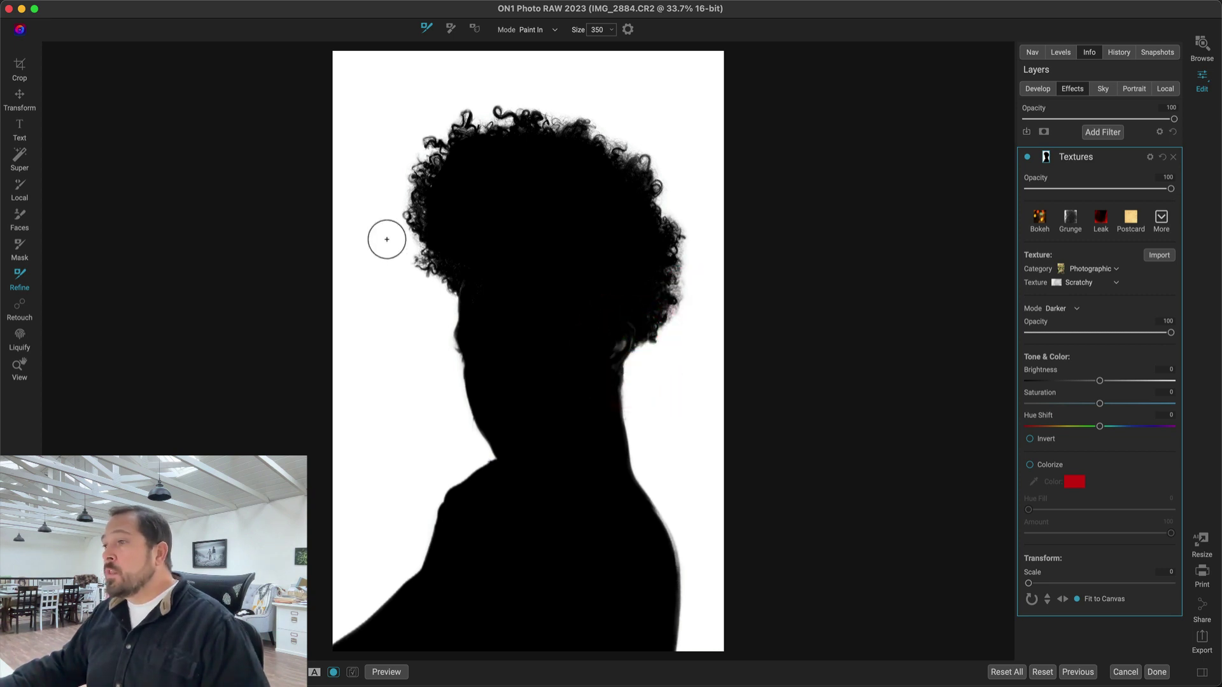
drag(420, 264, 450, 314)
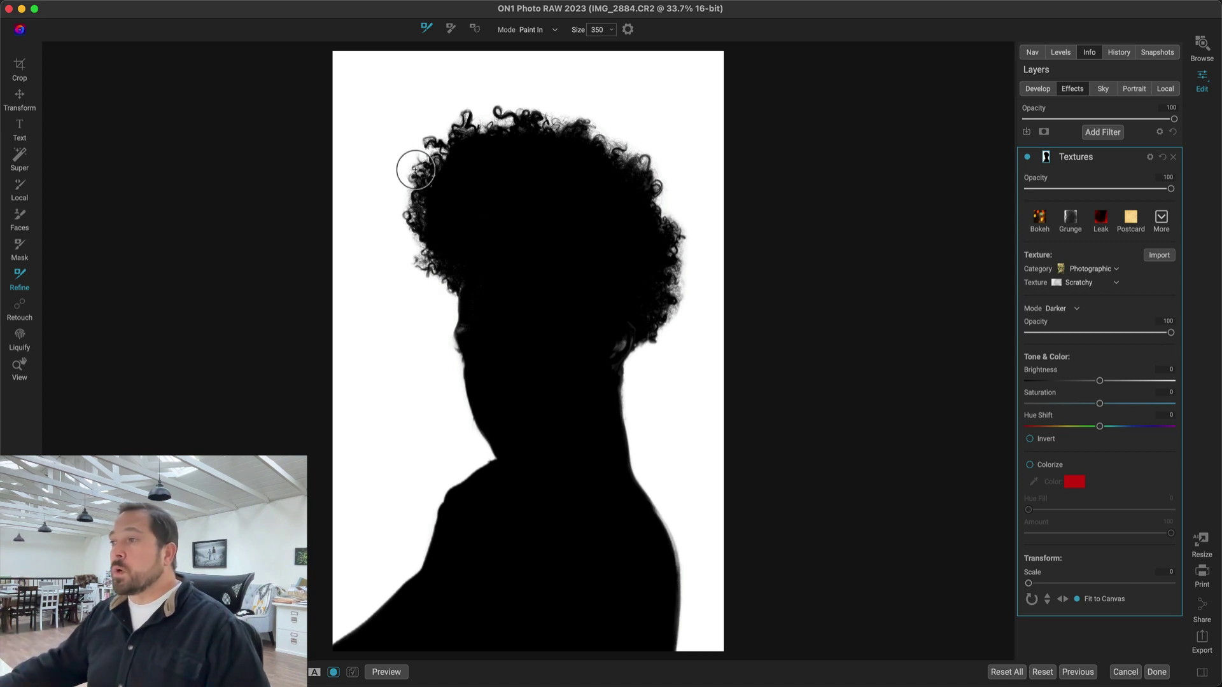
mouse_move(425, 236)
mouse_down()
mouse_move(462, 153)
mouse_move(506, 135)
mouse_move(569, 140)
mouse_move(602, 157)
mouse_move(660, 281)
mouse_up()
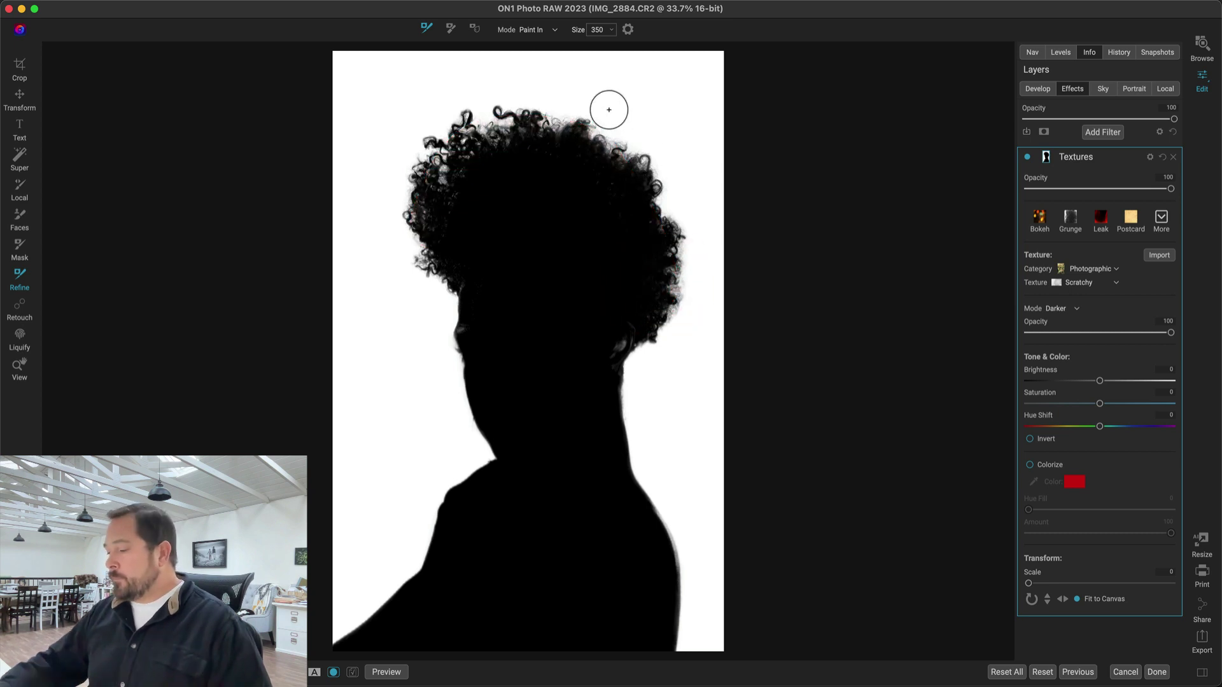
Hide the mask overlay and enable Colorize in the Textures filter to tint the scratched backdrop
key(super+m)
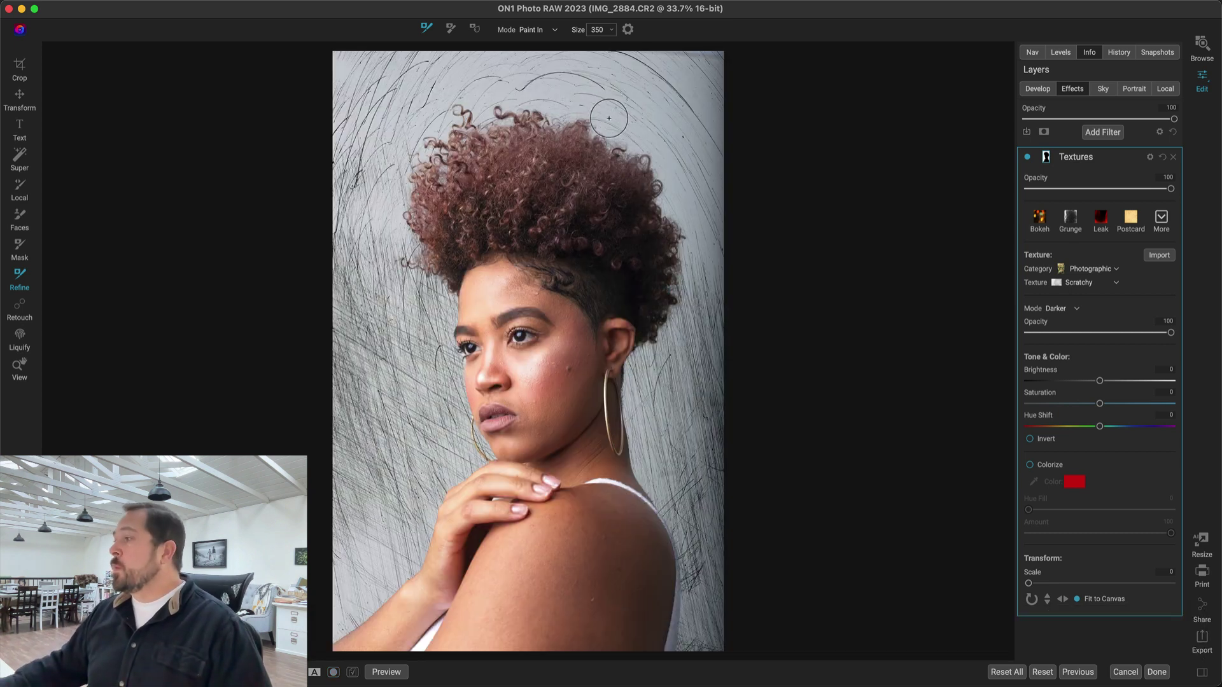
click(1030, 465)
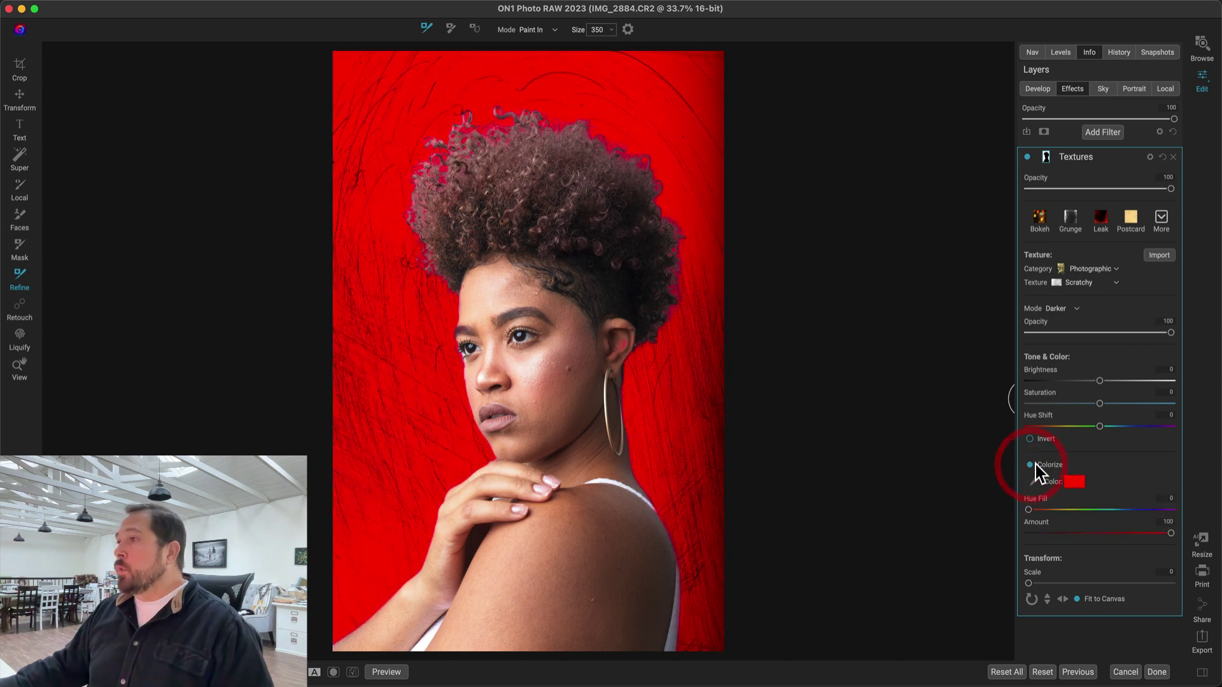